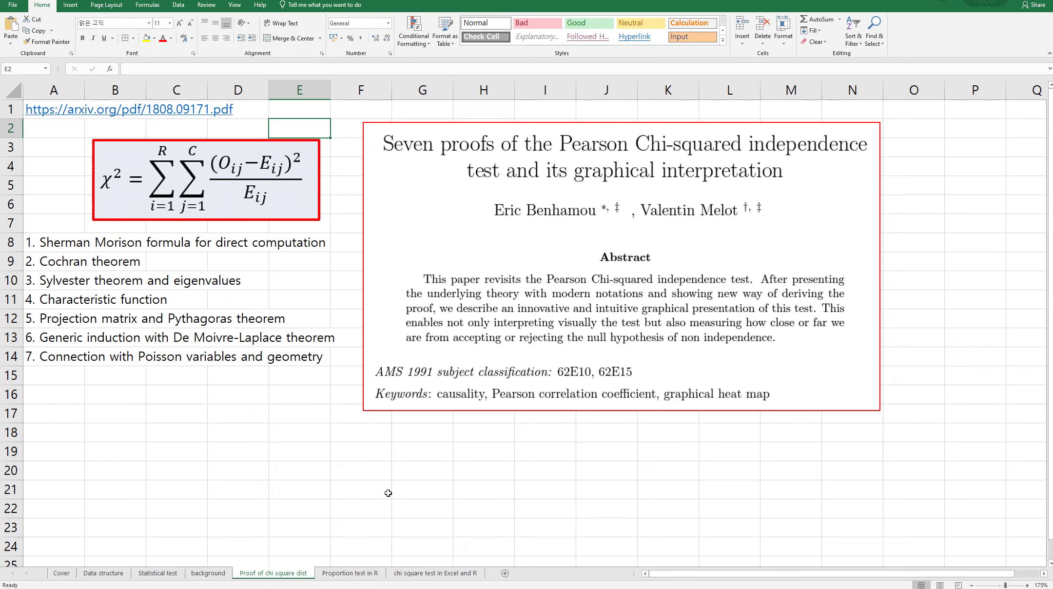
Go to the 'Proportion test in R' sheet with the count tables and prop.test output (X-squared 4.8114, p 0.02827)
{"action": "left_click", "coordinate": [362, 577]}
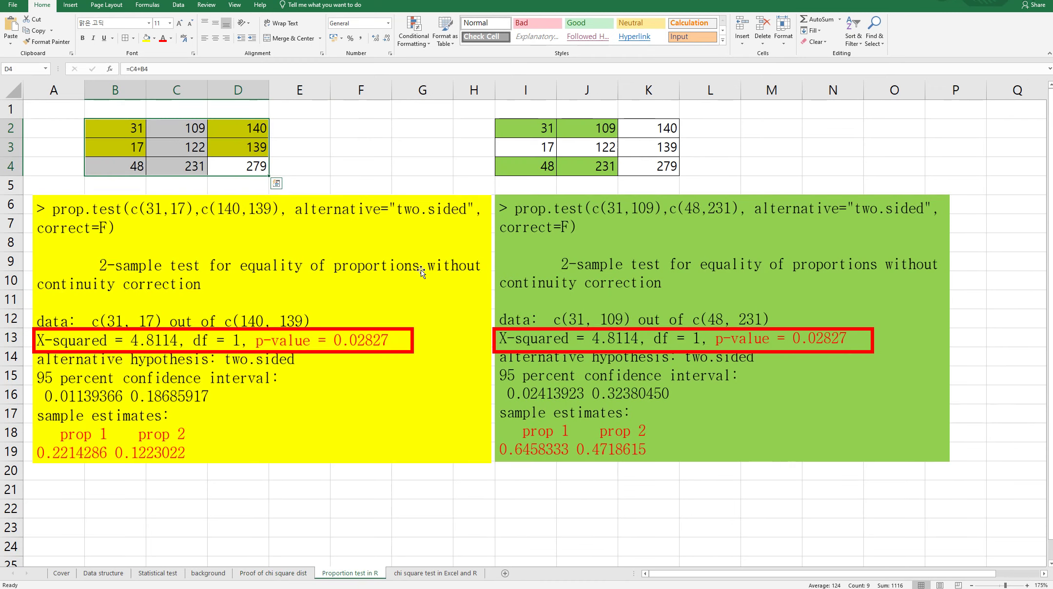
Check the observed counts, row totals, column totals and grand total, then go to the 'chi square test in Excel and R' sheet
{"action": "left_click", "coordinate": [363, 171]}
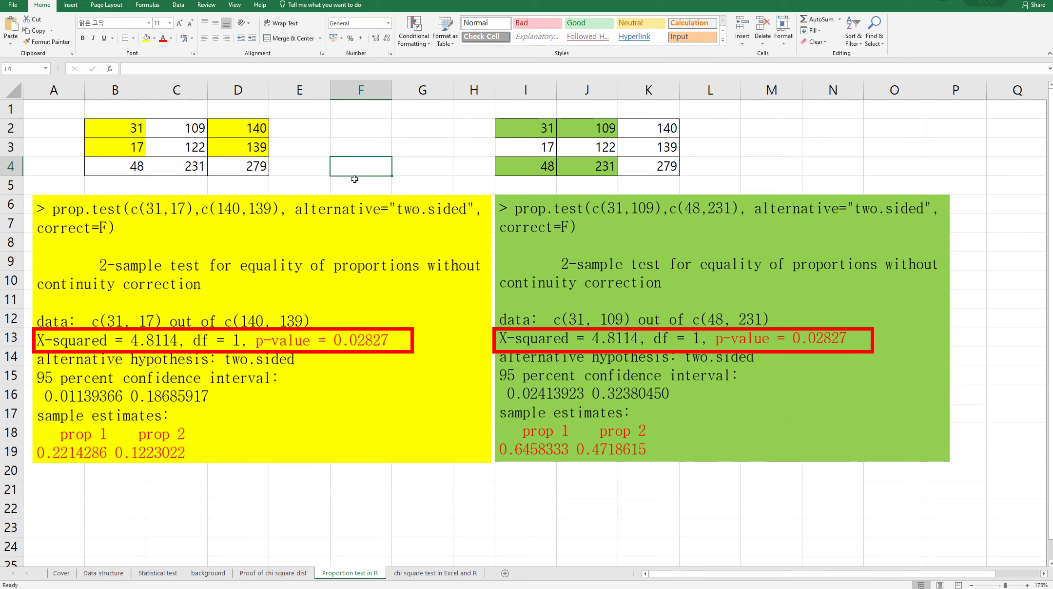
{"action": "left_click_drag", "start_coordinate": [129, 130], "coordinate": [161, 145]}
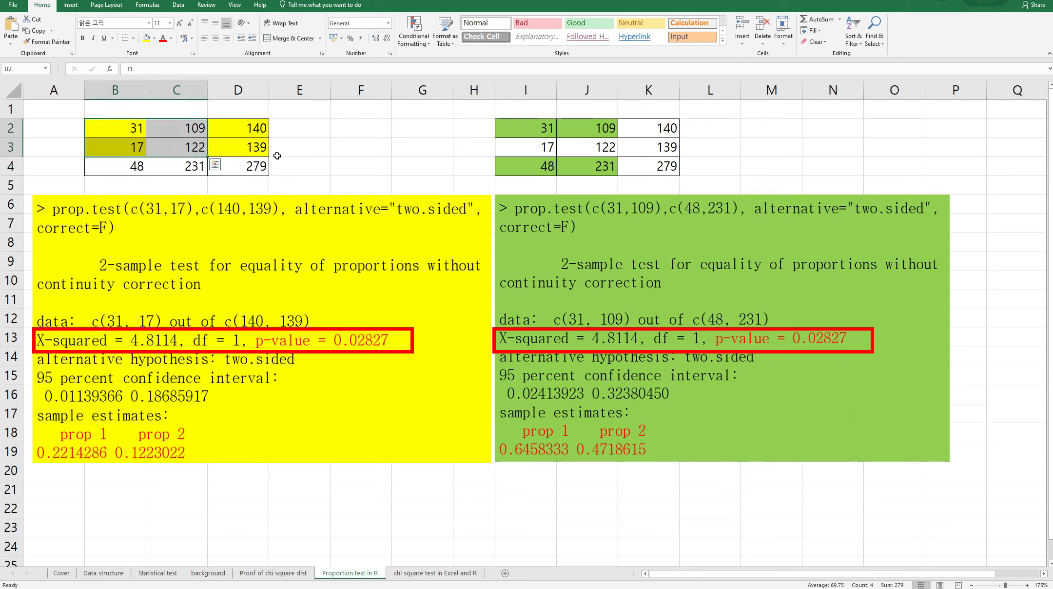
{"action": "left_click_drag", "start_coordinate": [252, 128], "coordinate": [256, 148]}
{"action": "left_click_drag", "start_coordinate": [126, 166], "coordinate": [171, 167]}
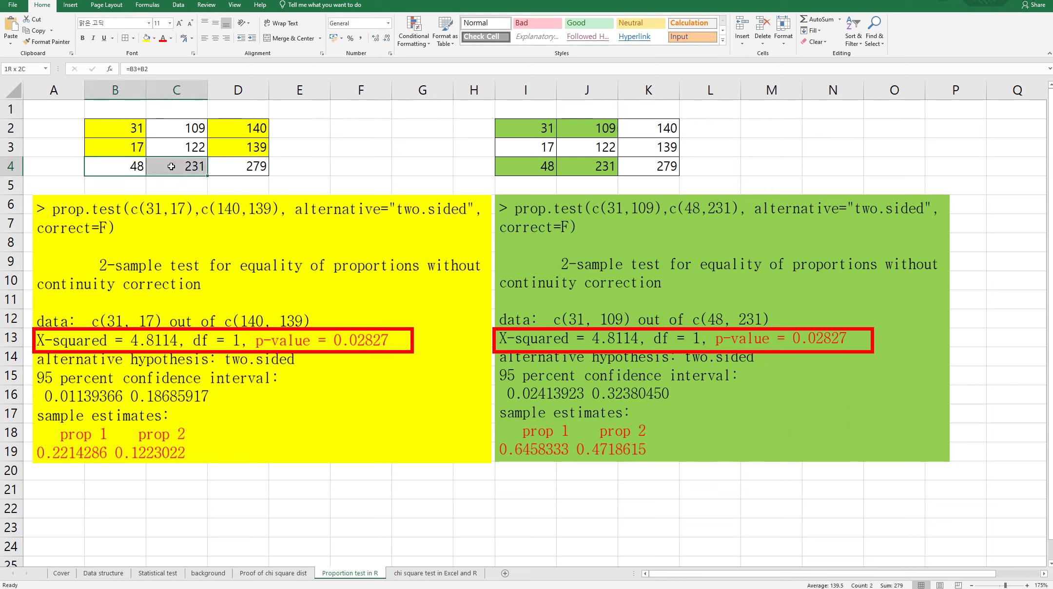
{"action": "left_click", "coordinate": [232, 165]}
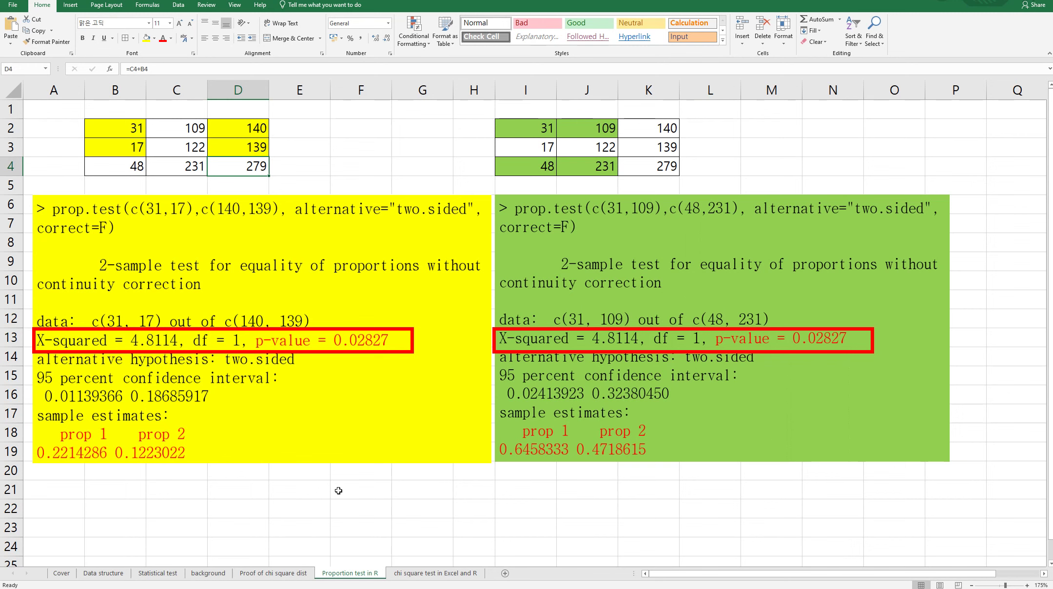
{"action": "left_click", "coordinate": [414, 573]}
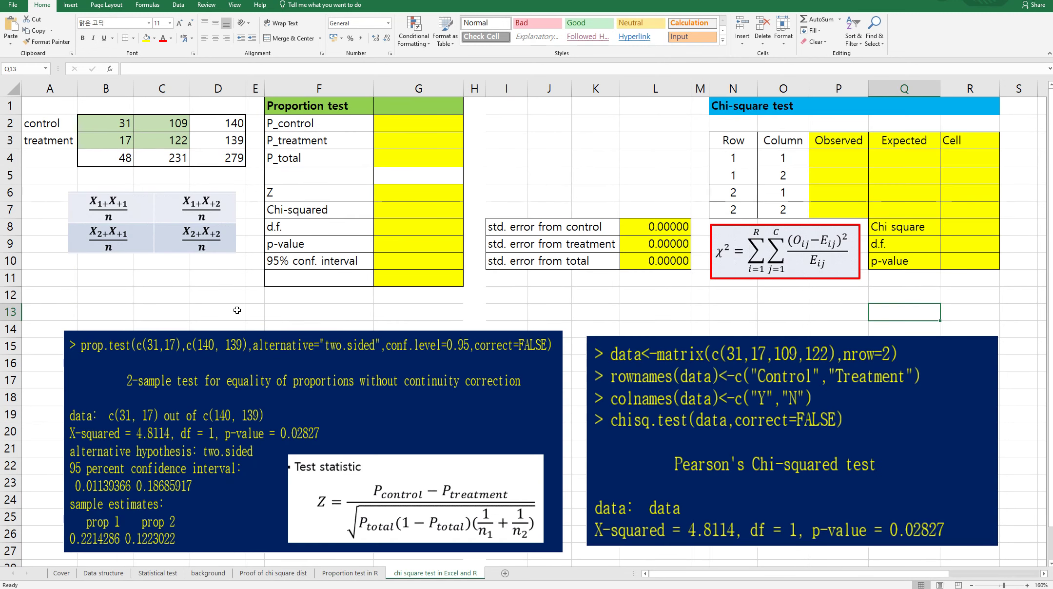
{"action": "left_click", "coordinate": [210, 293]}
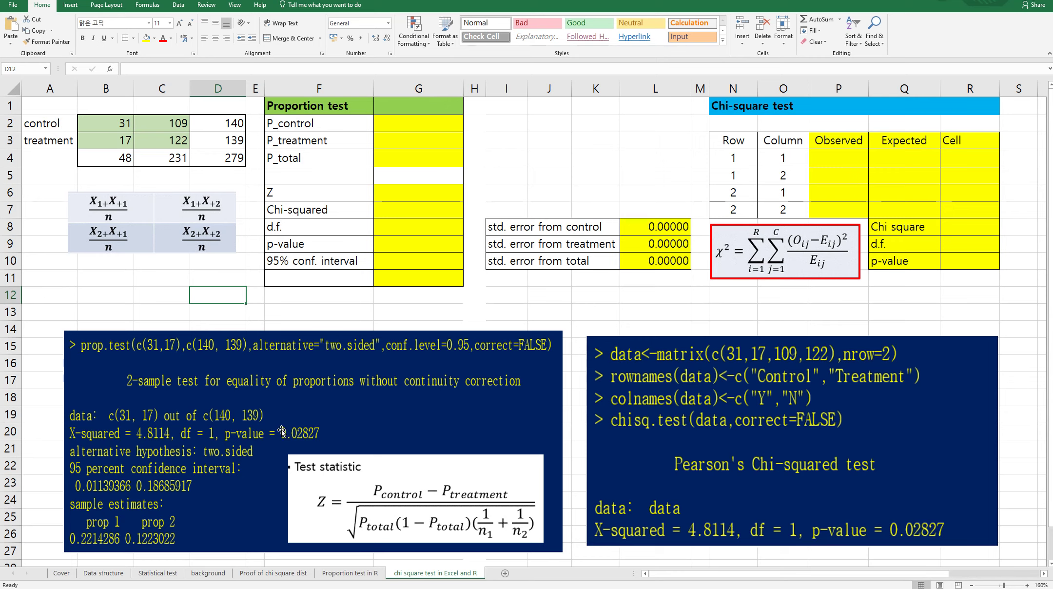
{"action": "left_click_drag", "start_coordinate": [101, 126], "coordinate": [214, 166]}
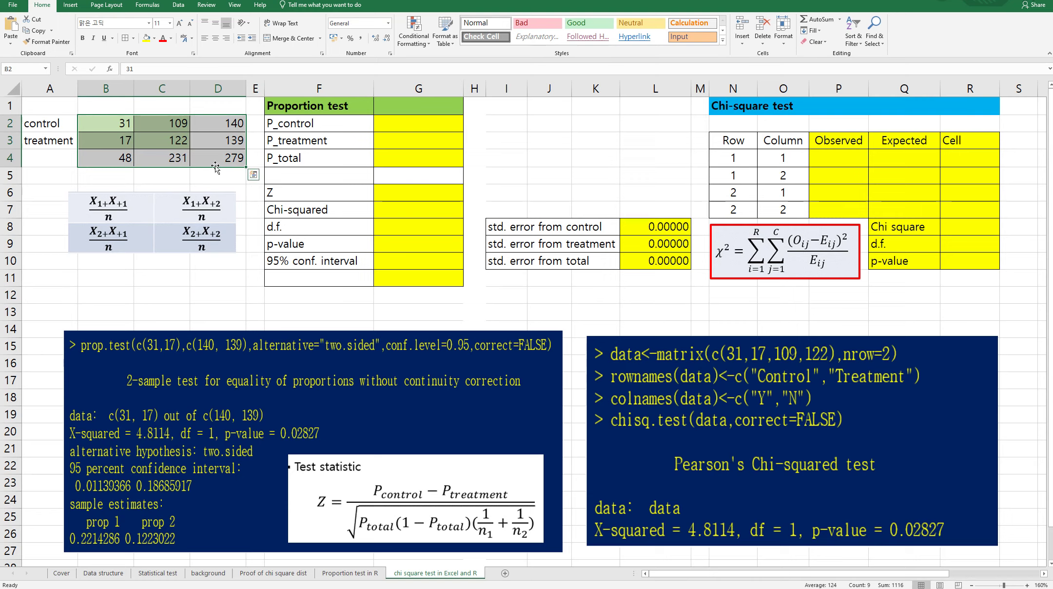
{"action": "left_click", "coordinate": [154, 281]}
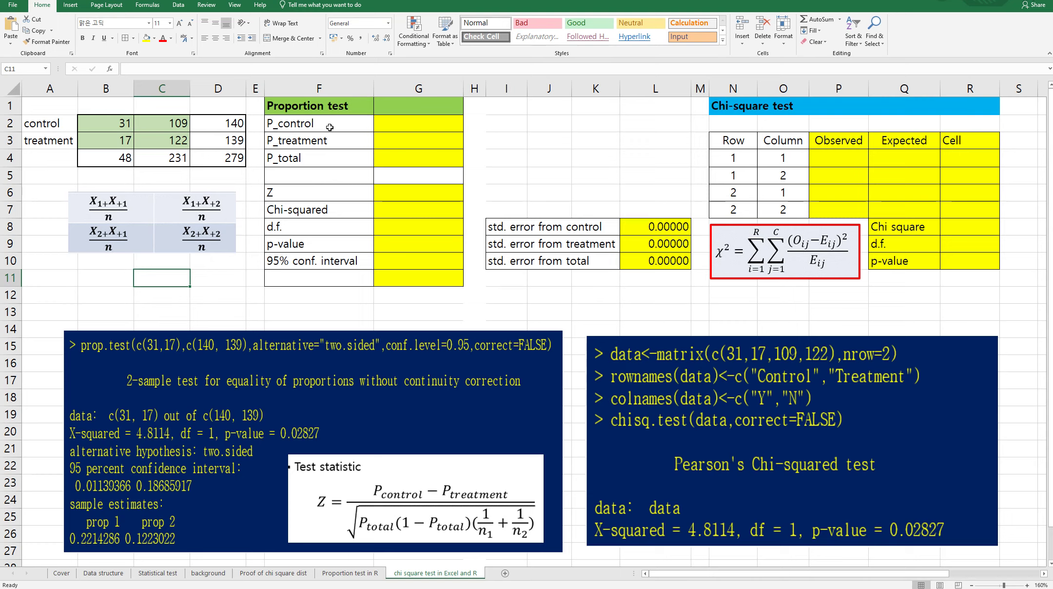
{"action": "left_click", "coordinate": [386, 127]}
Compute P_control =B2/D2 (0.2214286) and P_treatment =B3/D3 (0.1223022) in G2 and G3
{"action": "type", "text": "="}
{"action": "left_click", "coordinate": [127, 123]}
{"action": "type", "text": "/"}
{"action": "left_click", "coordinate": [216, 127]}
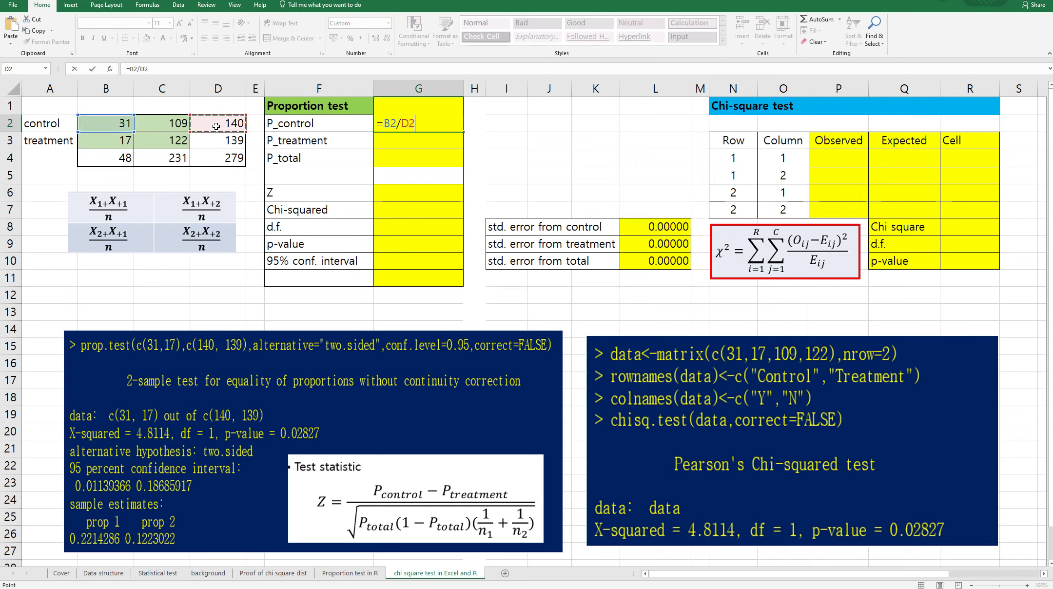
{"action": "key", "text": "Return"}
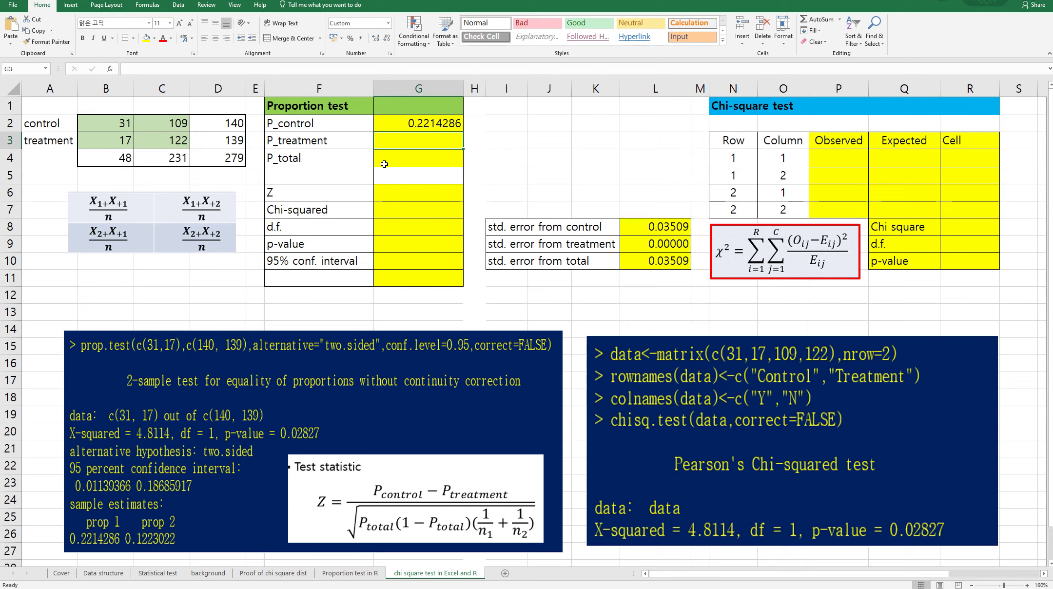
{"action": "type", "text": "="}
{"action": "left_click", "coordinate": [118, 142]}
{"action": "type", "text": "/"}
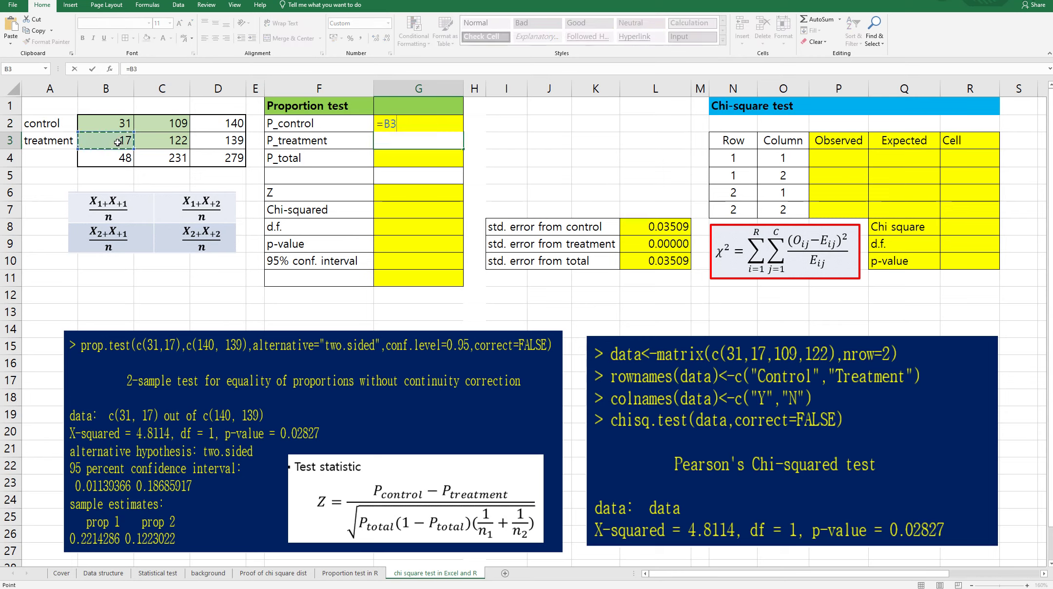
{"action": "left_click", "coordinate": [222, 143]}
{"action": "key", "text": "Return"}
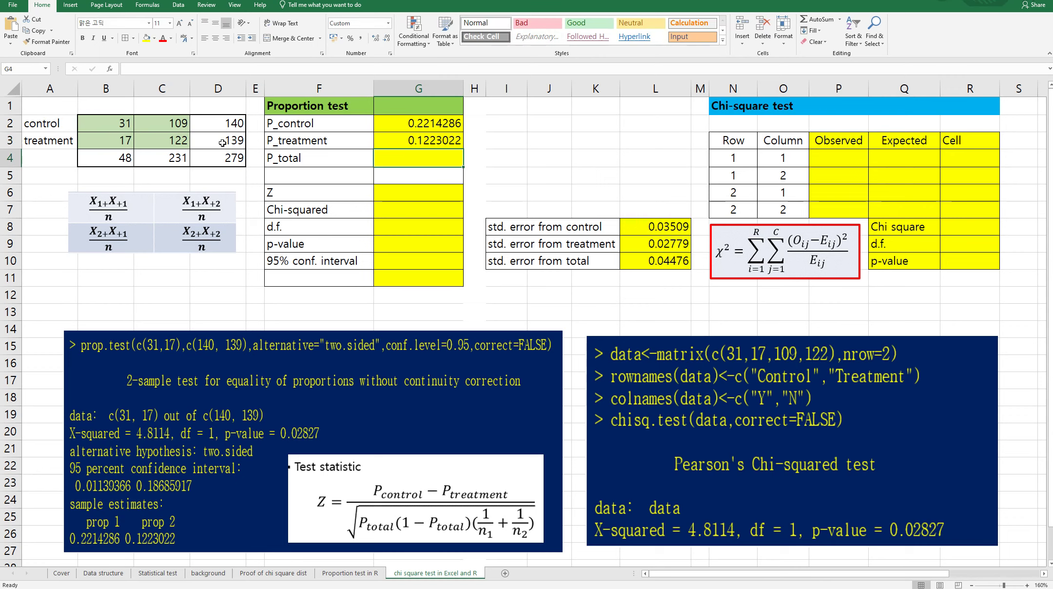
Compute P_total in G4 as =B4/D4, giving 0.1720430
{"action": "type", "text": "="}
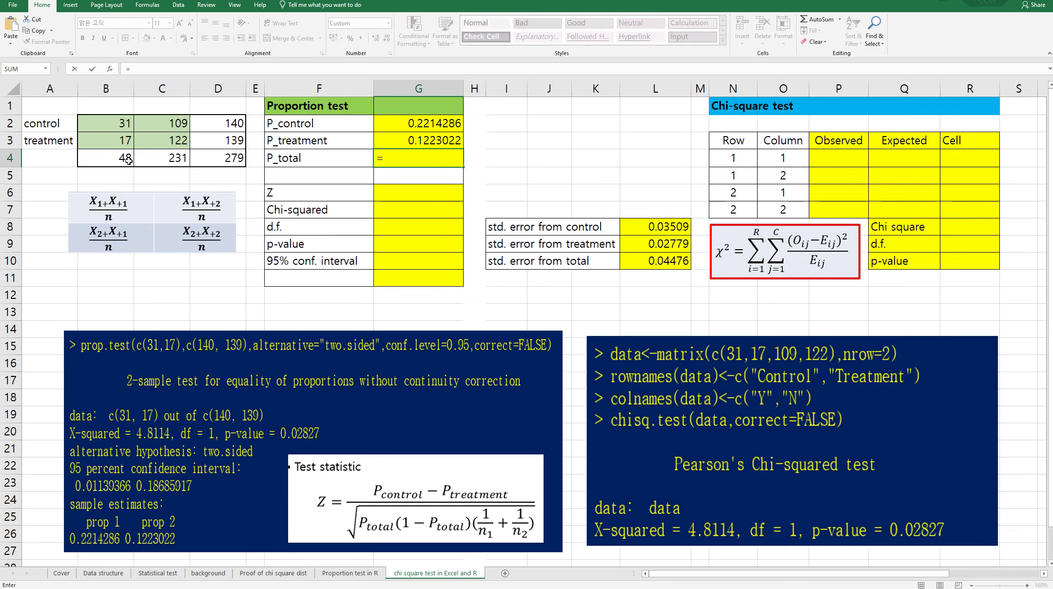
{"action": "left_click", "coordinate": [110, 158]}
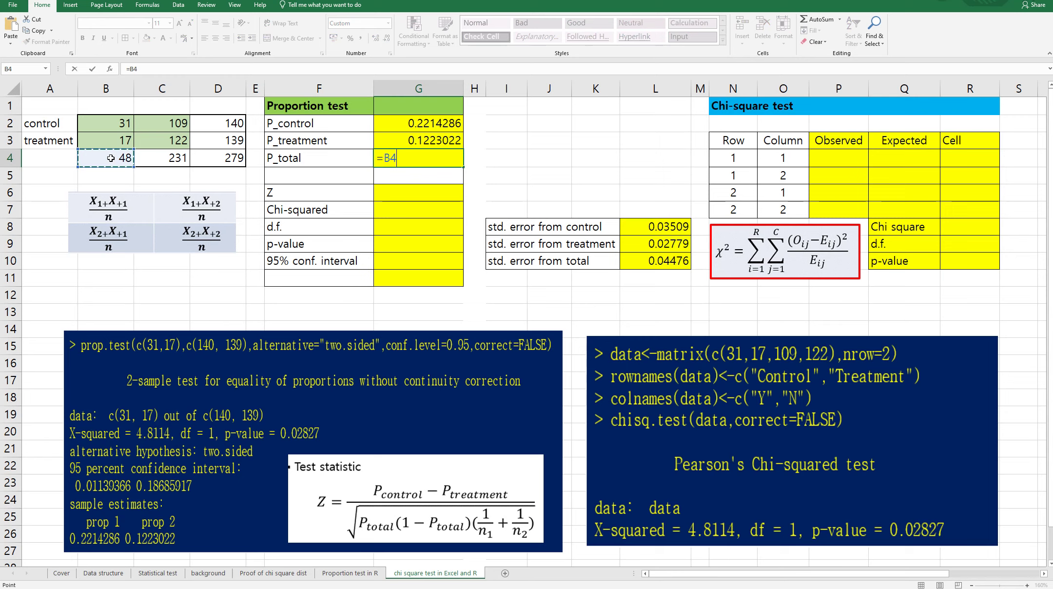
{"action": "type", "text": "/"}
{"action": "left_click", "coordinate": [218, 158]}
{"action": "key", "text": "Return"}
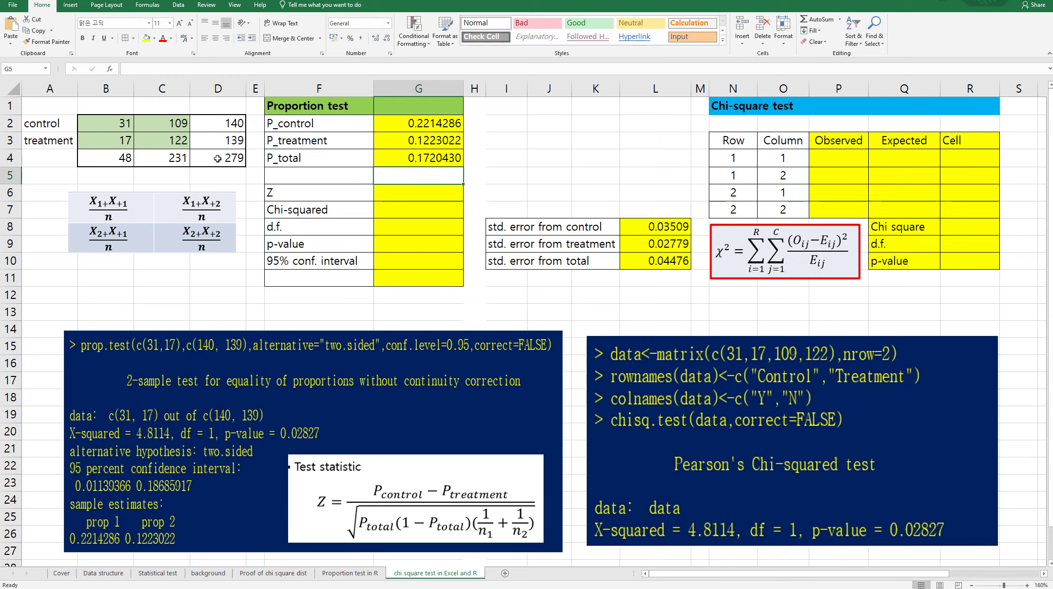
{"action": "left_click", "coordinate": [403, 196]}
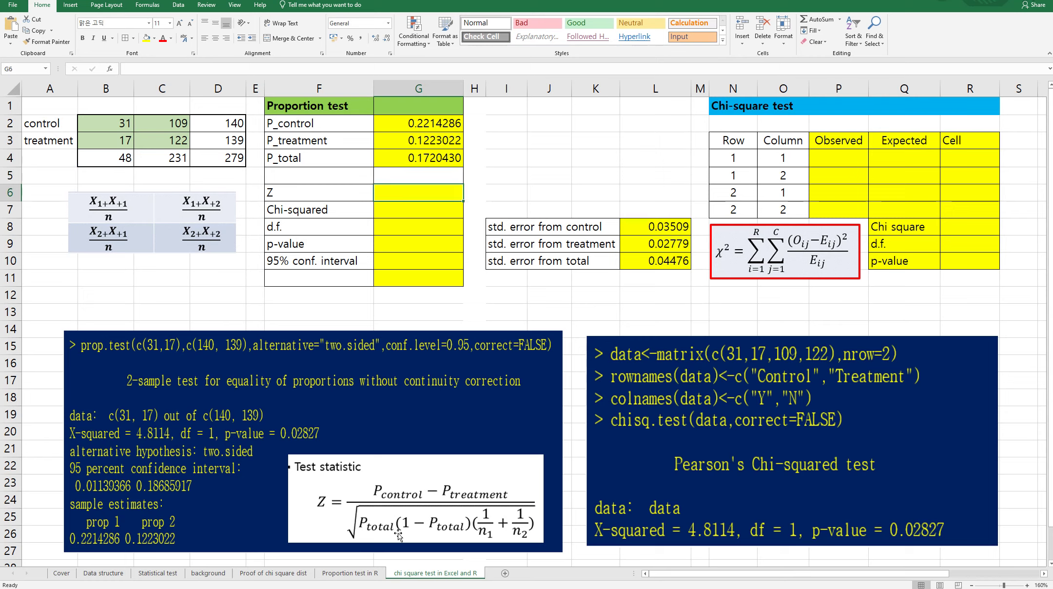
Enter Z in G6 as =(G2-G3)/sqrt(G4*(1-G4)*(1/D2+1/D3)), giving 2.193493252
{"action": "type", "text": "=("}
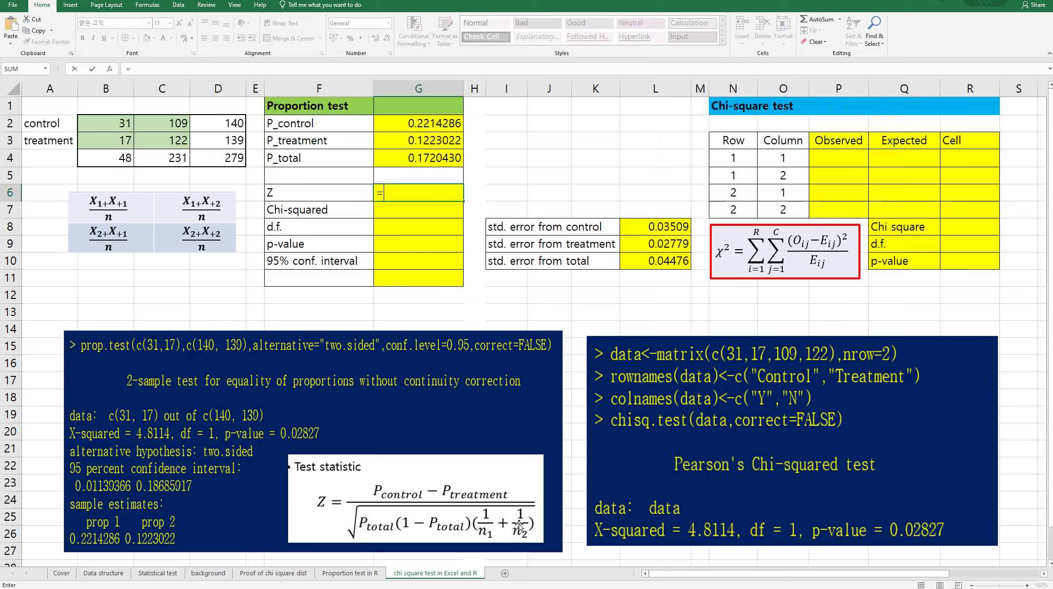
{"action": "left_click", "coordinate": [417, 125]}
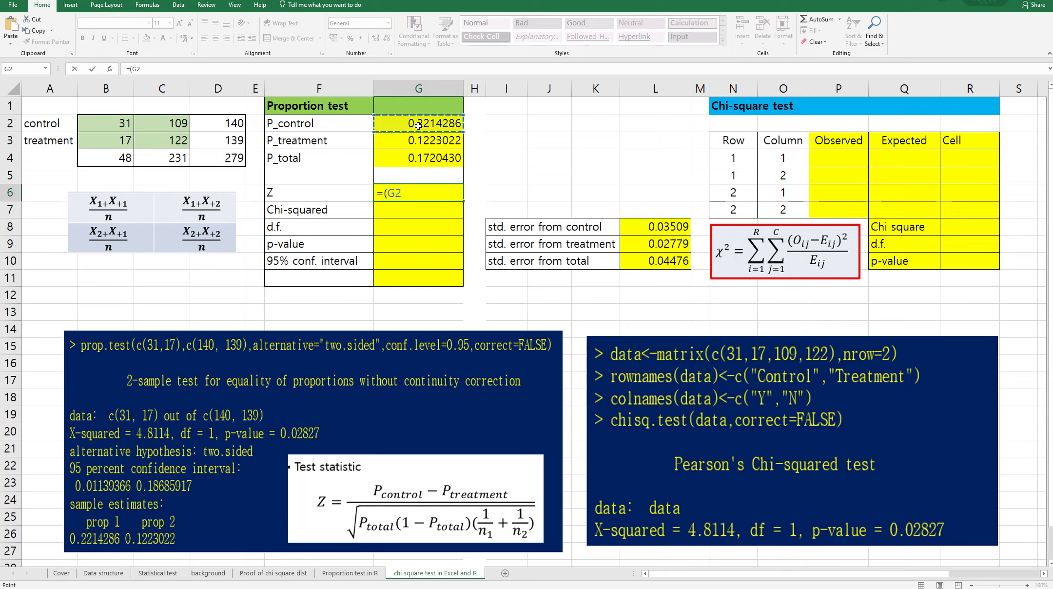
{"action": "type", "text": "-"}
{"action": "left_click", "coordinate": [417, 145]}
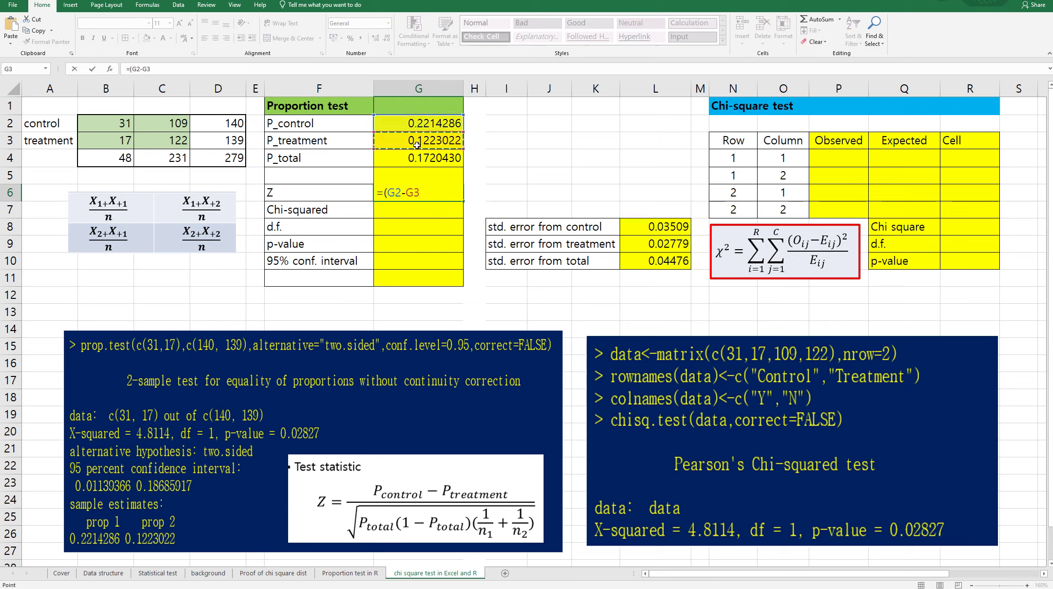
{"action": "type", "text": ")/s"}
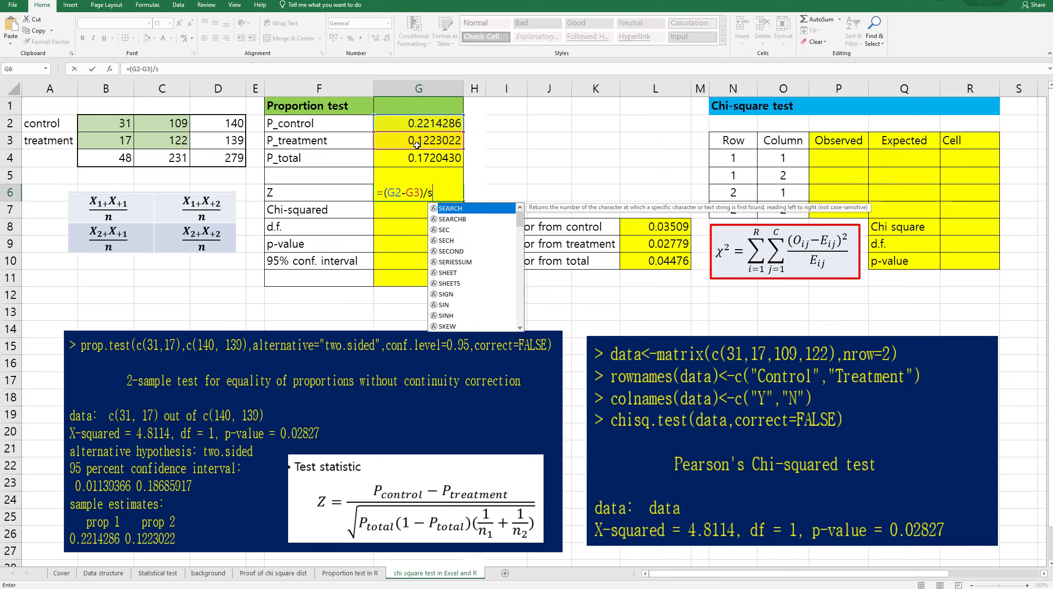
{"action": "type", "text": "qrt("}
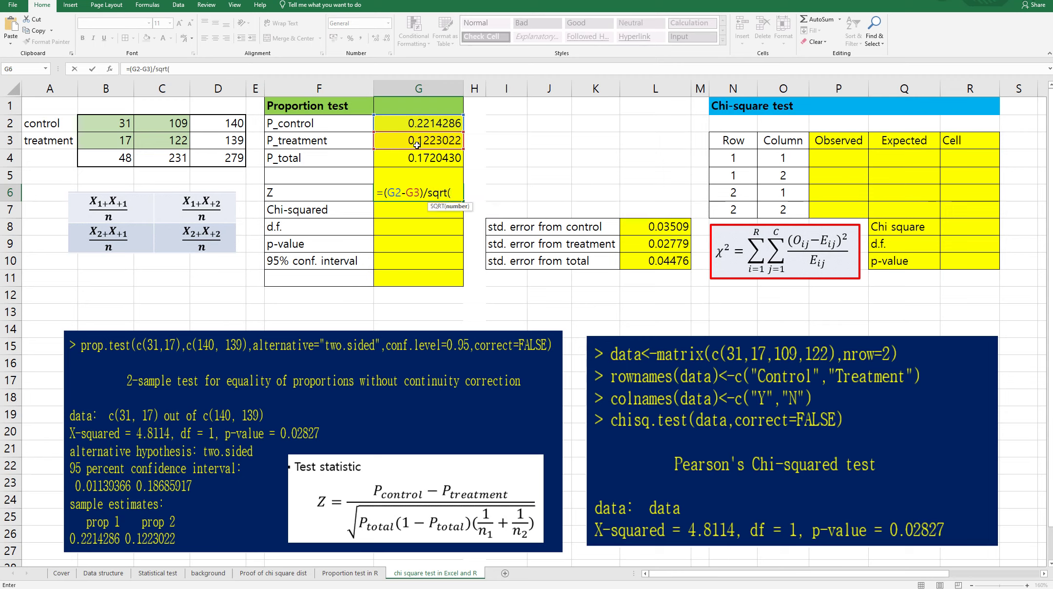
{"action": "left_click", "coordinate": [424, 158]}
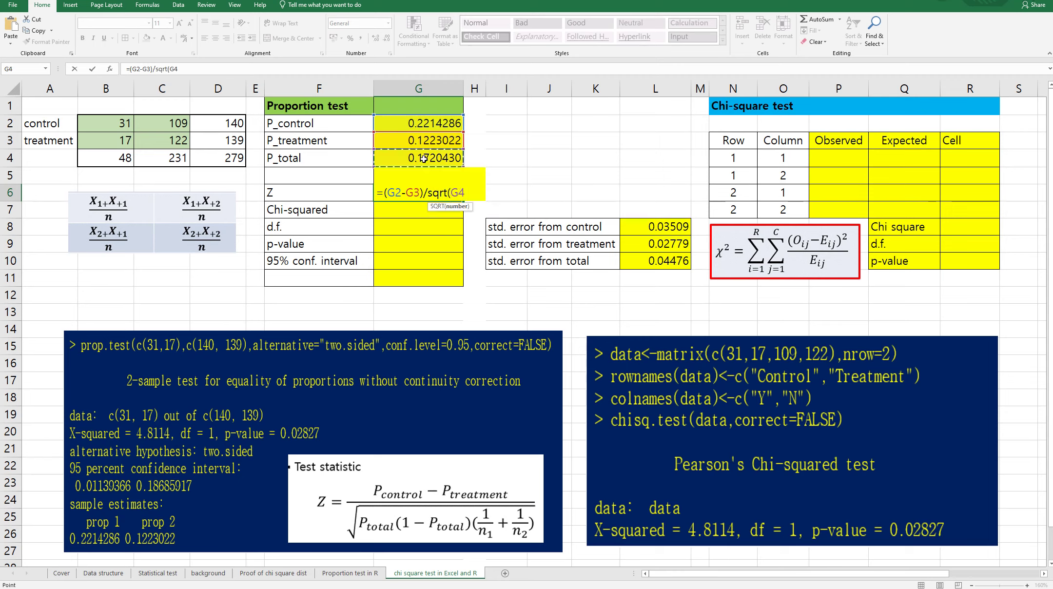
{"action": "type", "text": "*(1-"}
{"action": "left_click", "coordinate": [423, 158]}
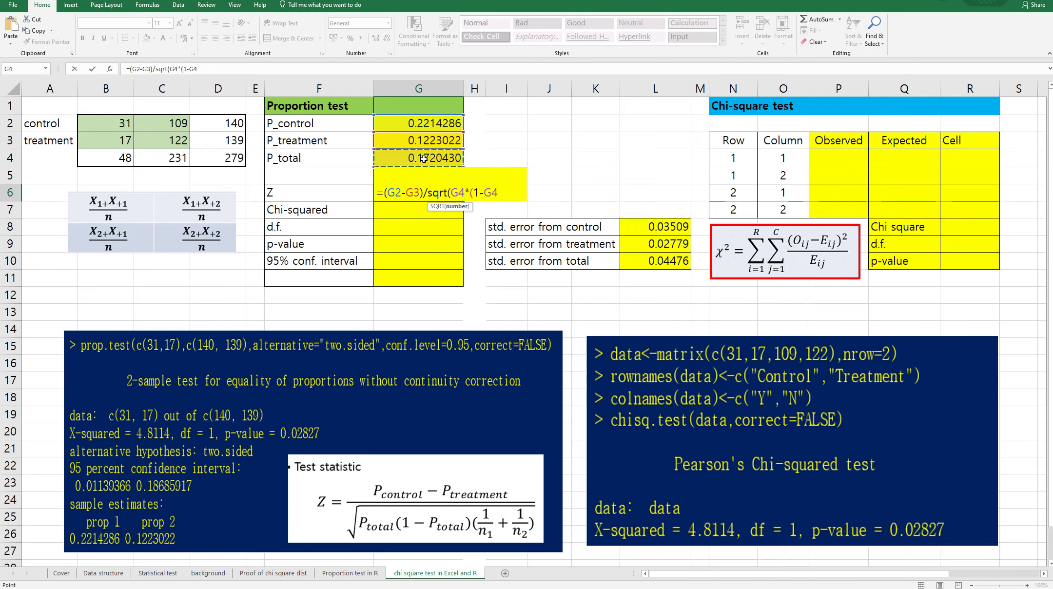
{"action": "type", "text": ")*(1/"}
{"action": "left_click", "coordinate": [226, 123]}
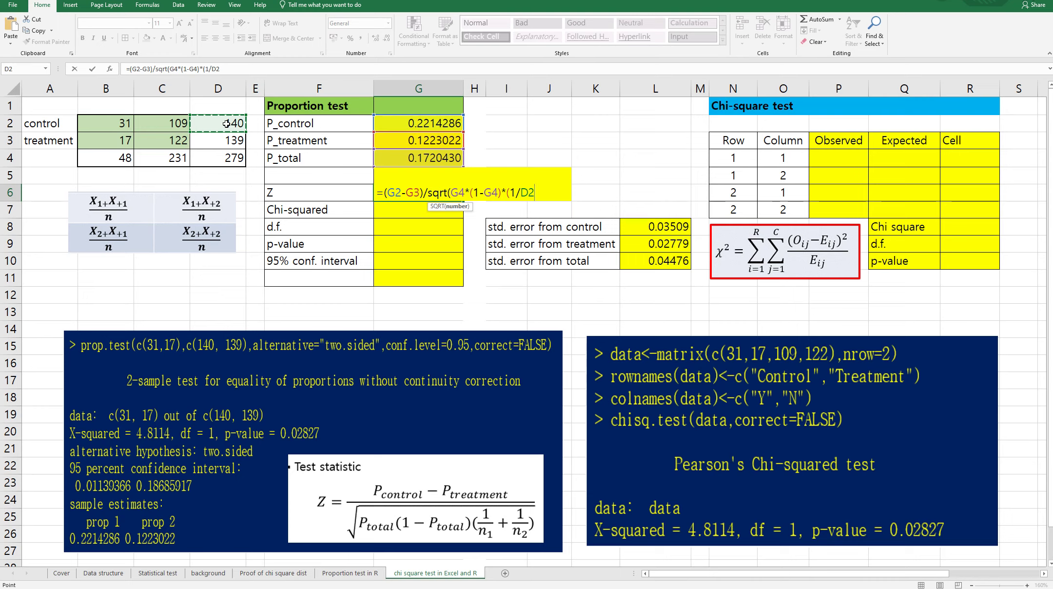
{"action": "type", "text": "+1/"}
{"action": "left_click", "coordinate": [223, 141]}
{"action": "type", "text": "))"}
{"action": "key", "text": "Return"}
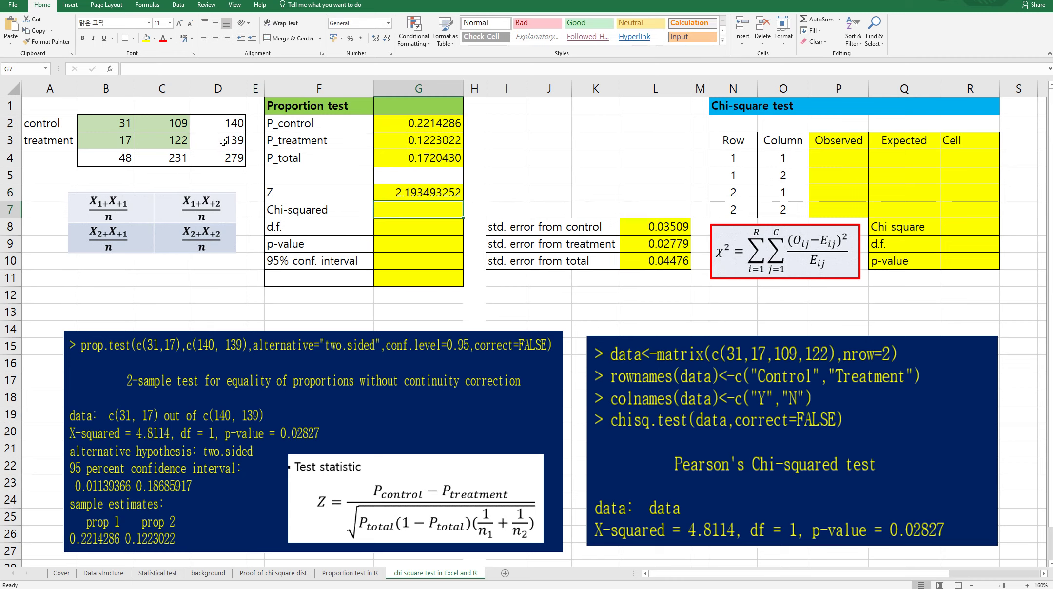
Set Chi-squared in G7 to Z squared (=G6^2), giving 4.811412646
{"action": "type", "text": "="}
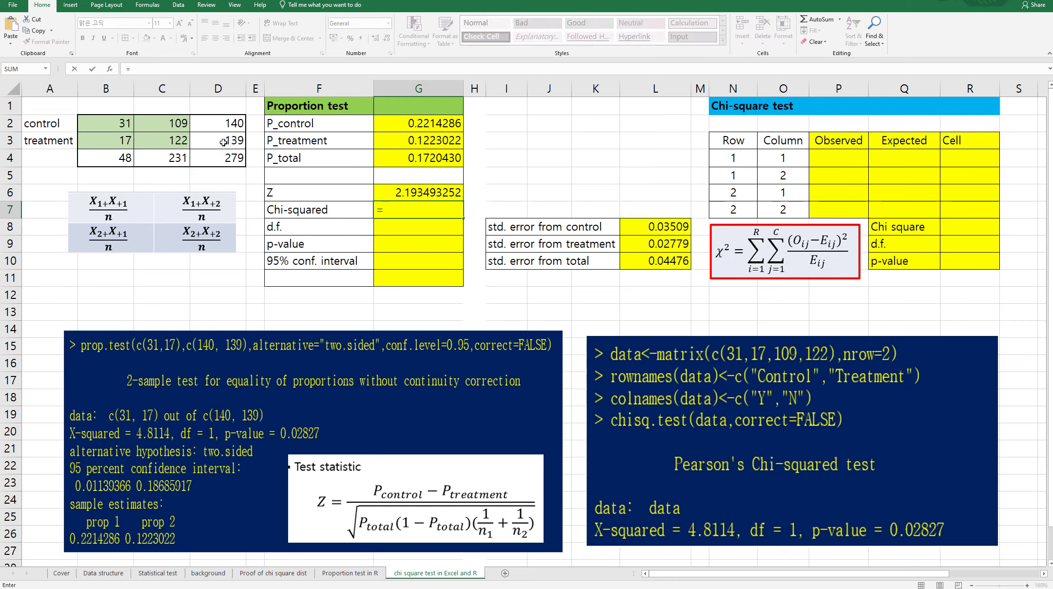
{"action": "key", "text": "Up"}
{"action": "type", "text": "^2"}
{"action": "key", "text": "Return"}
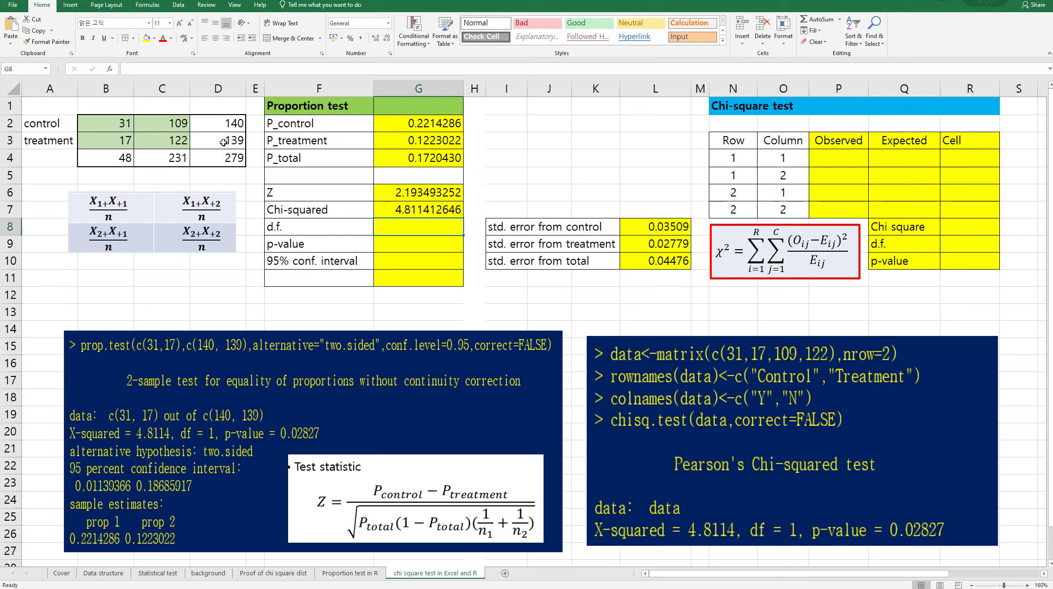
Enter the degrees of freedom (2-1)*(2-1) in G8, giving 1
{"action": "type", "text": "=(2-1)*(2-1"}
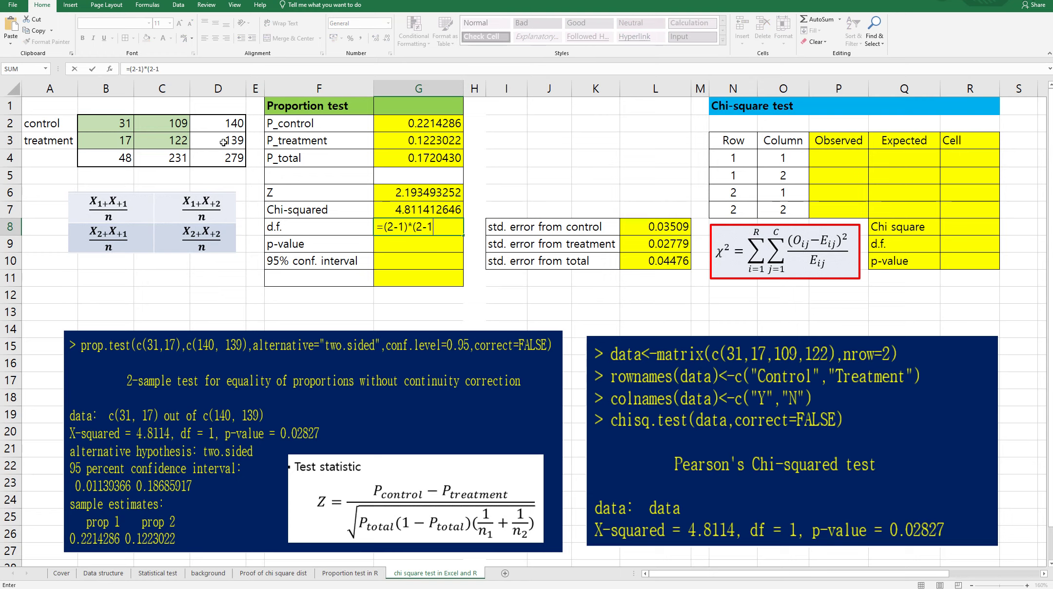
{"action": "key", "text": "Return"}
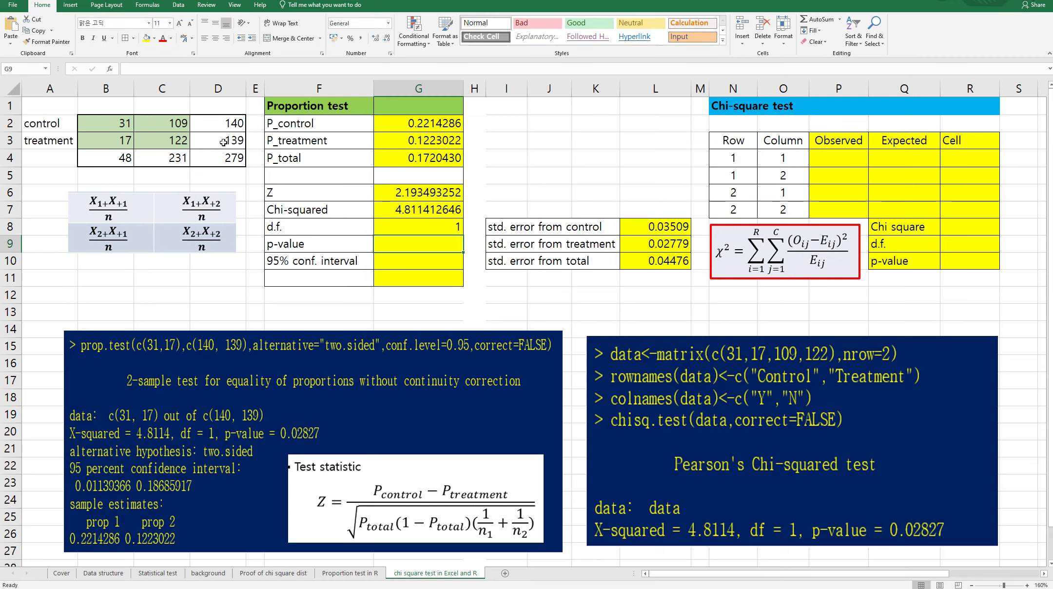
{"action": "type", "text": "=1"}
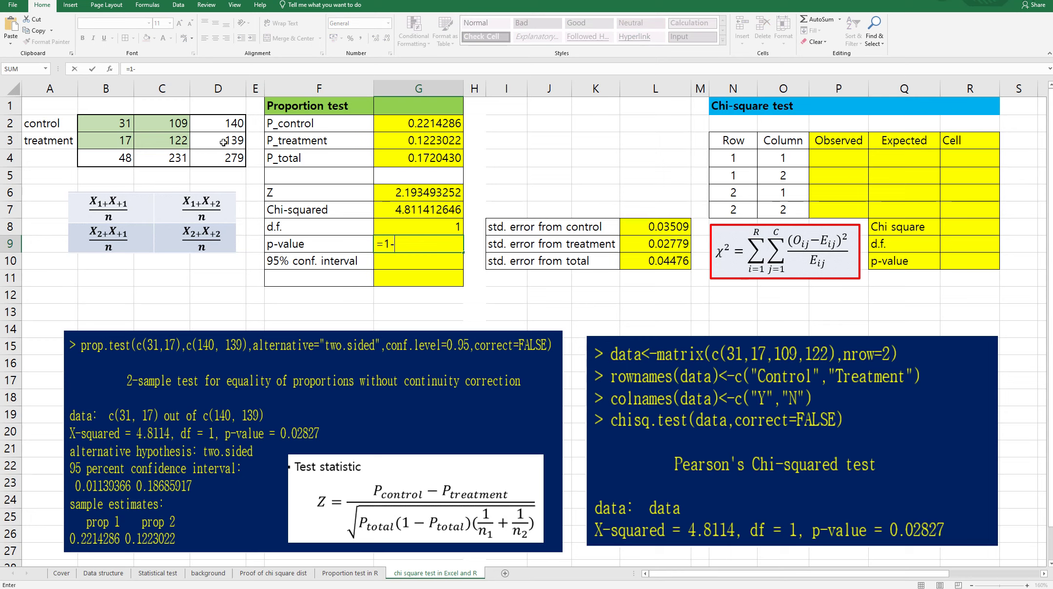
{"action": "type", "text": "-chisq"}
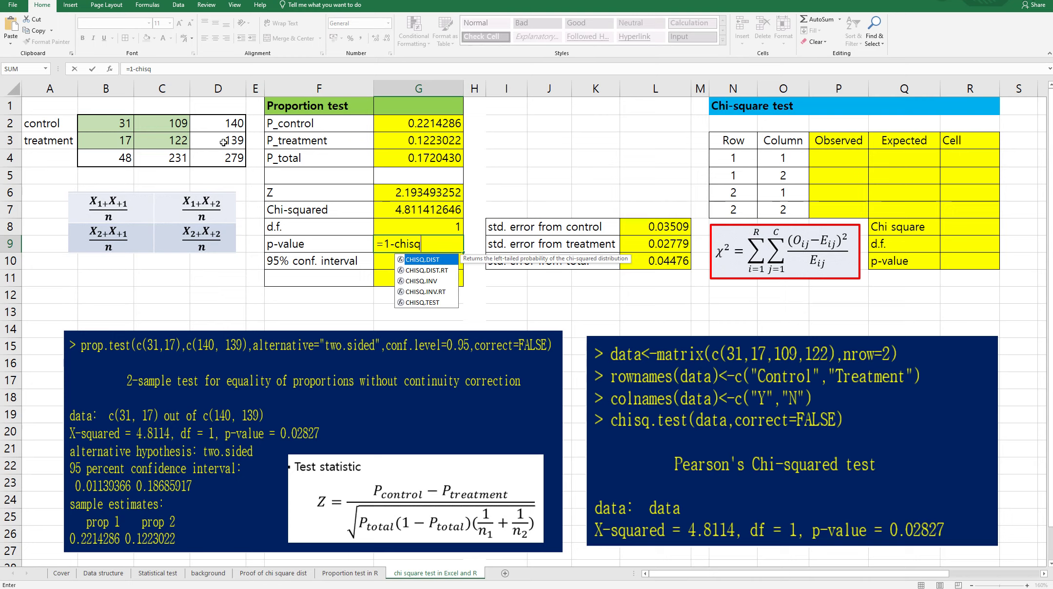
{"action": "type", "text": ".dist"}
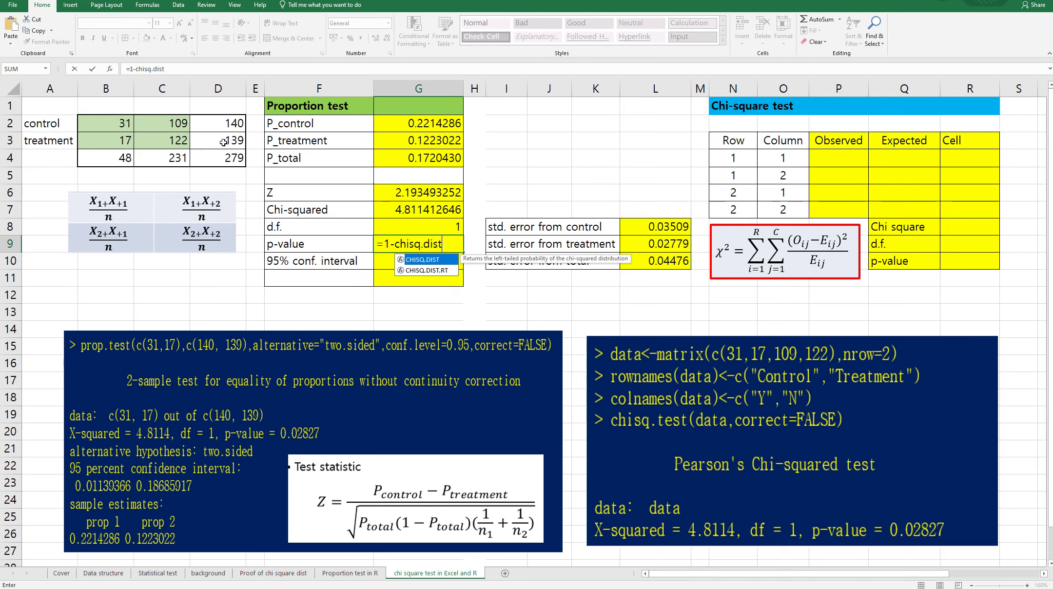
{"action": "type", "text": "("}
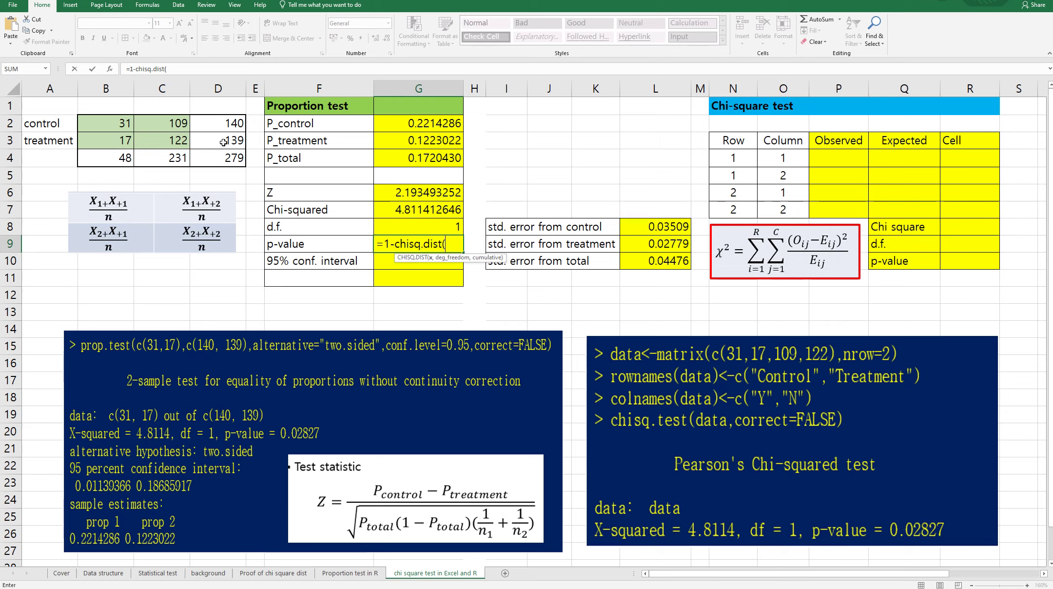
Complete the p-value in G9 as =1-CHISQ.DIST(G7,G8,TRUE), giving 0.02827186 to match R
{"action": "left_click", "coordinate": [421, 213]}
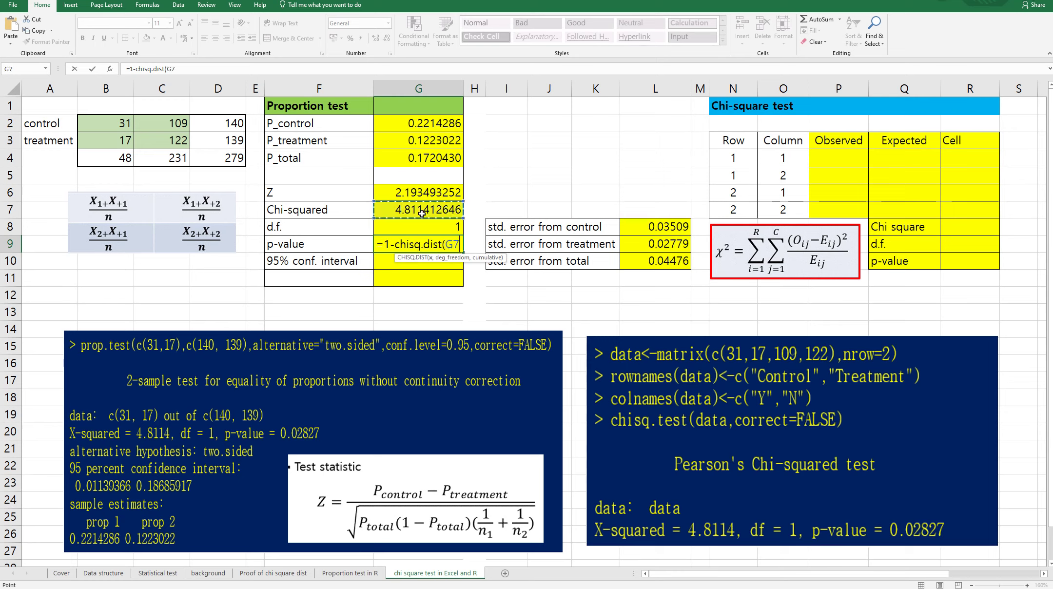
{"action": "type", "text": ","}
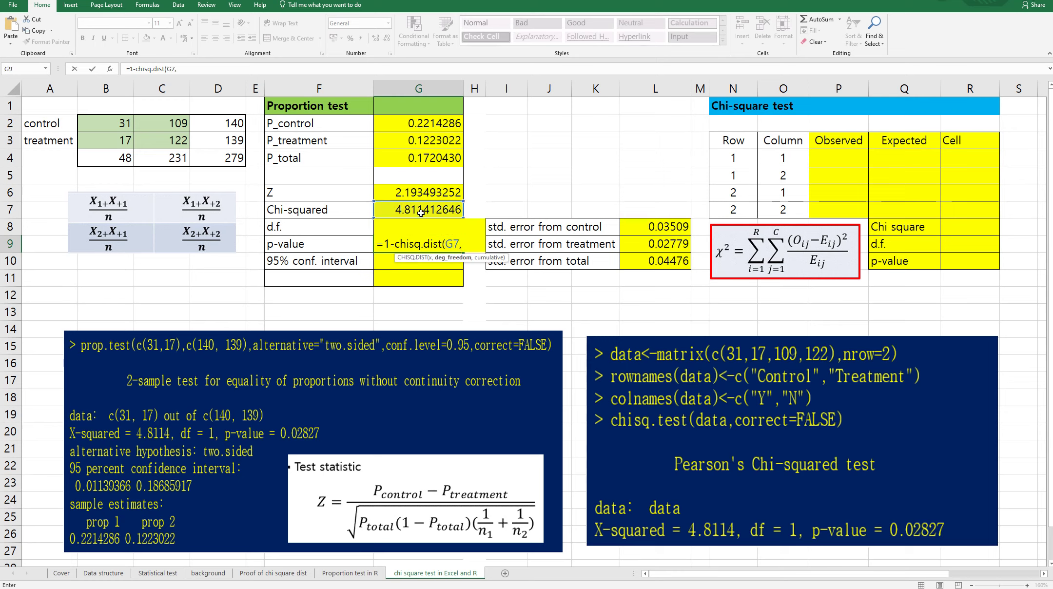
{"action": "key", "text": "Up"}
{"action": "type", "text": ",true"}
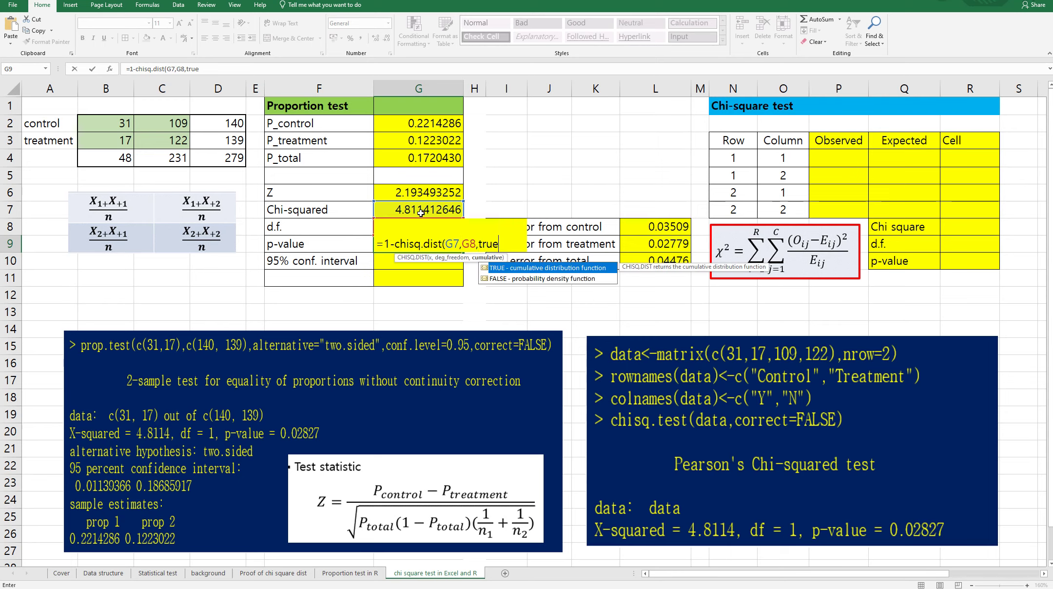
{"action": "type", "text": ")"}
{"action": "key", "text": "Return"}
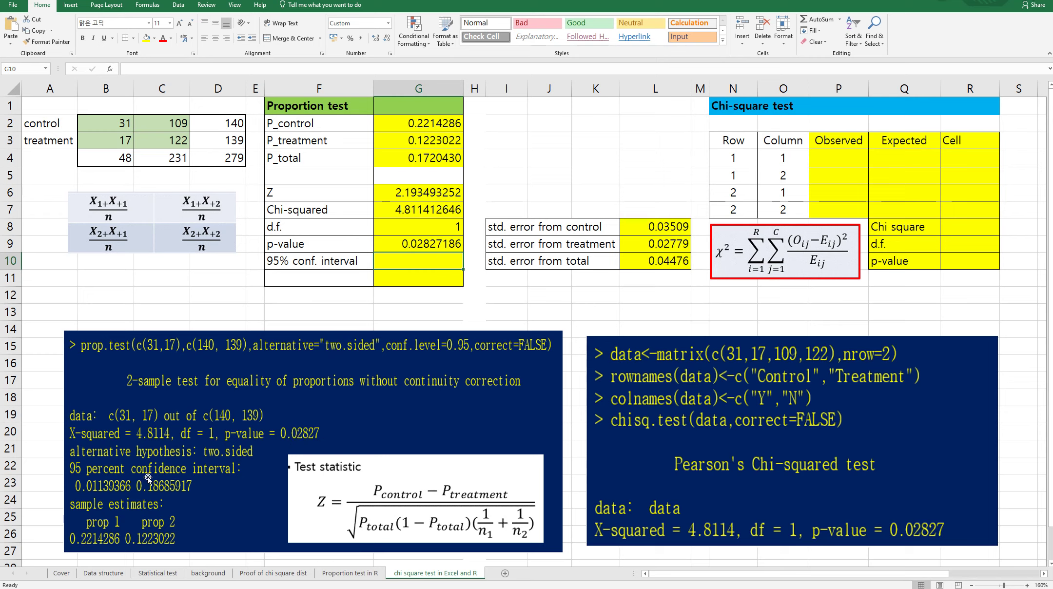
{"action": "left_click", "coordinate": [592, 285]}
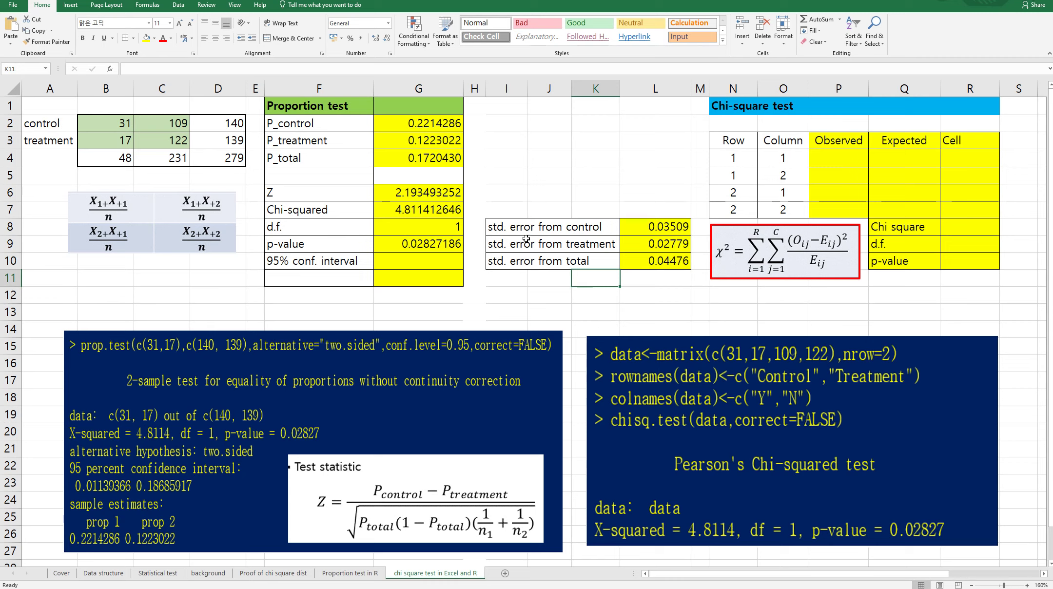
Inspect the control and treatment standard error formulas in L8 and L9 without changing them
{"action": "double_click", "coordinate": [642, 228]}
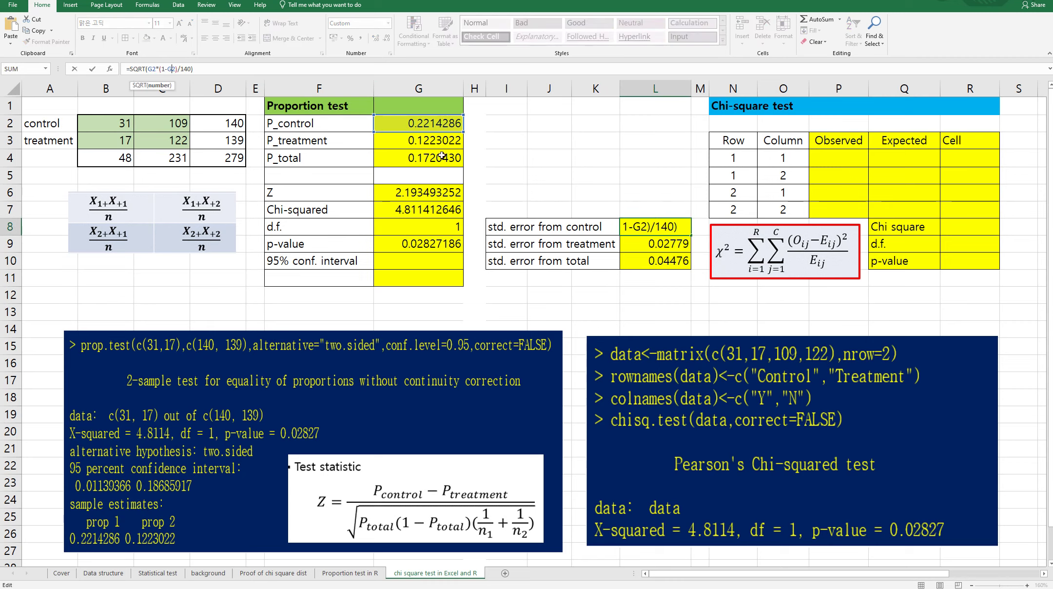
{"action": "key", "text": "ctrl+Return"}
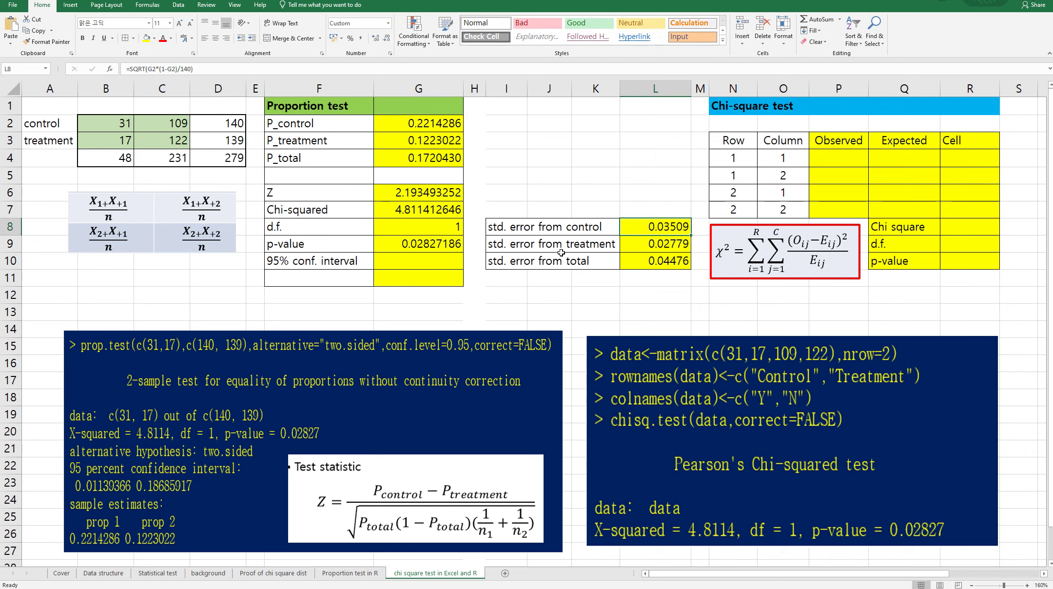
{"action": "left_click", "coordinate": [644, 247]}
{"action": "left_click", "coordinate": [159, 68]}
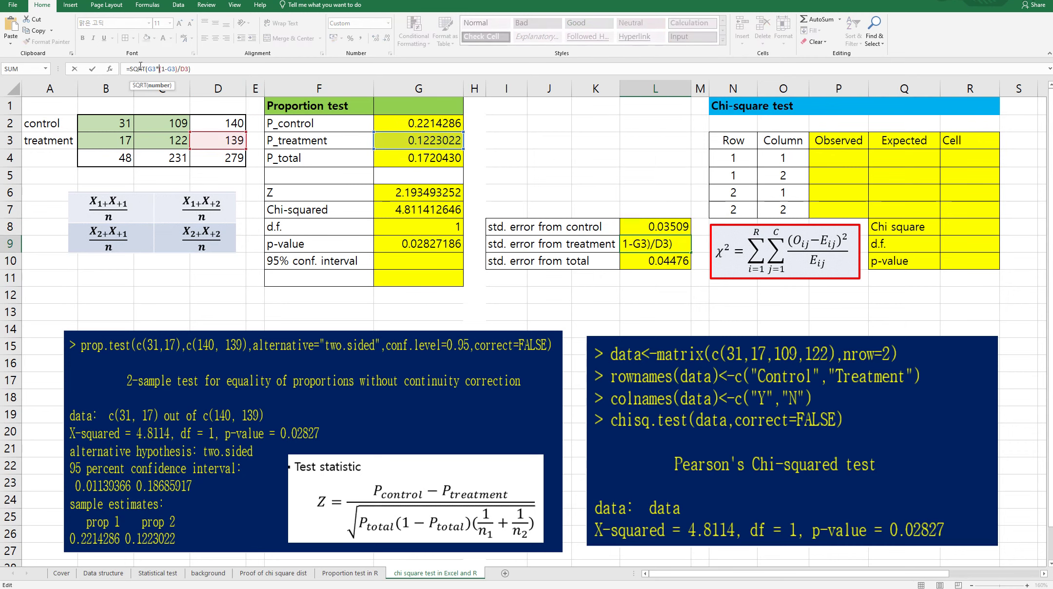
{"action": "key", "text": "Return"}
Type the note sqrt(p*(1-p)/n) as plain text in K5
{"action": "left_click", "coordinate": [608, 172]}
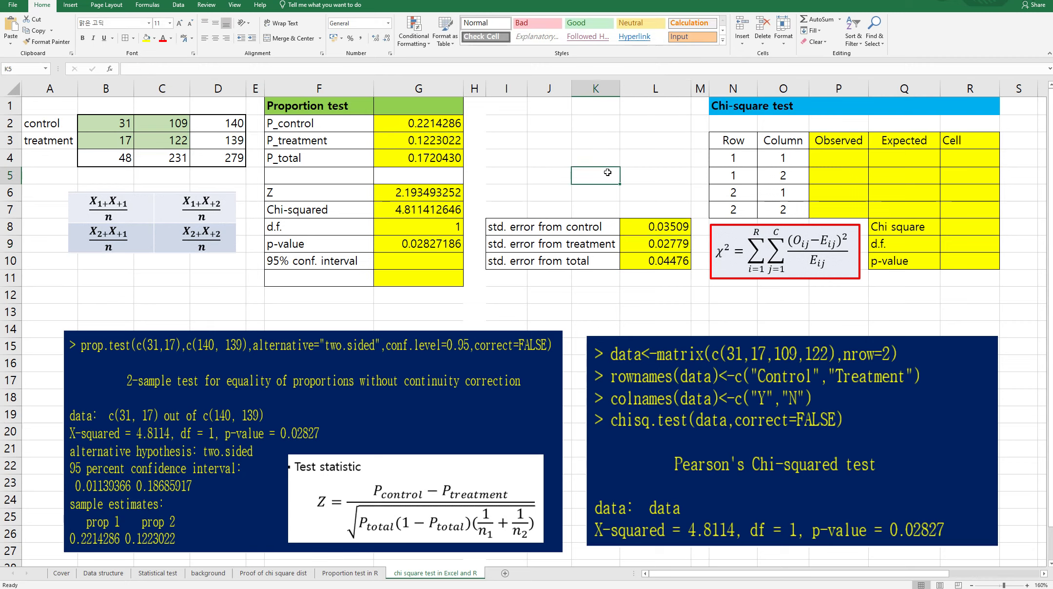
{"action": "type", "text": "="}
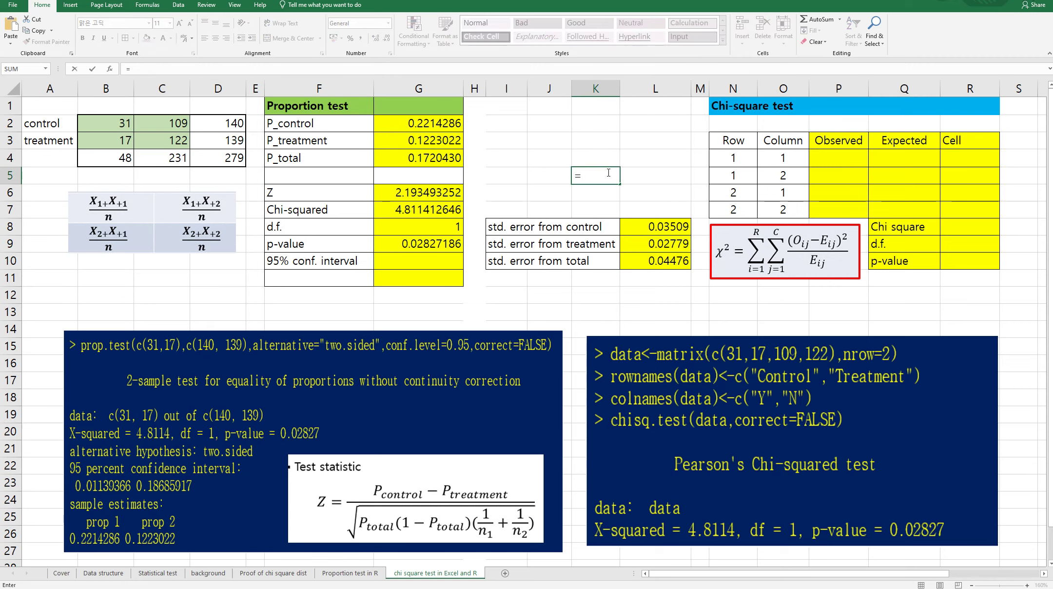
{"action": "key", "text": "BackSpace"}
{"action": "type", "text": "sqrt("}
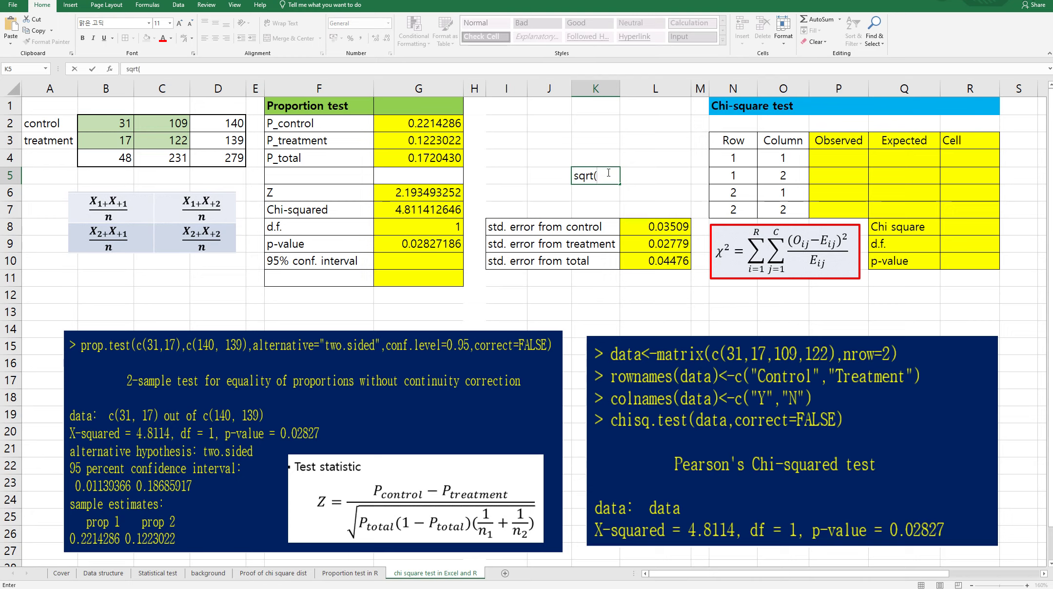
{"action": "type", "text": "p*(1-p)/n)"}
{"action": "key", "text": "Return"}
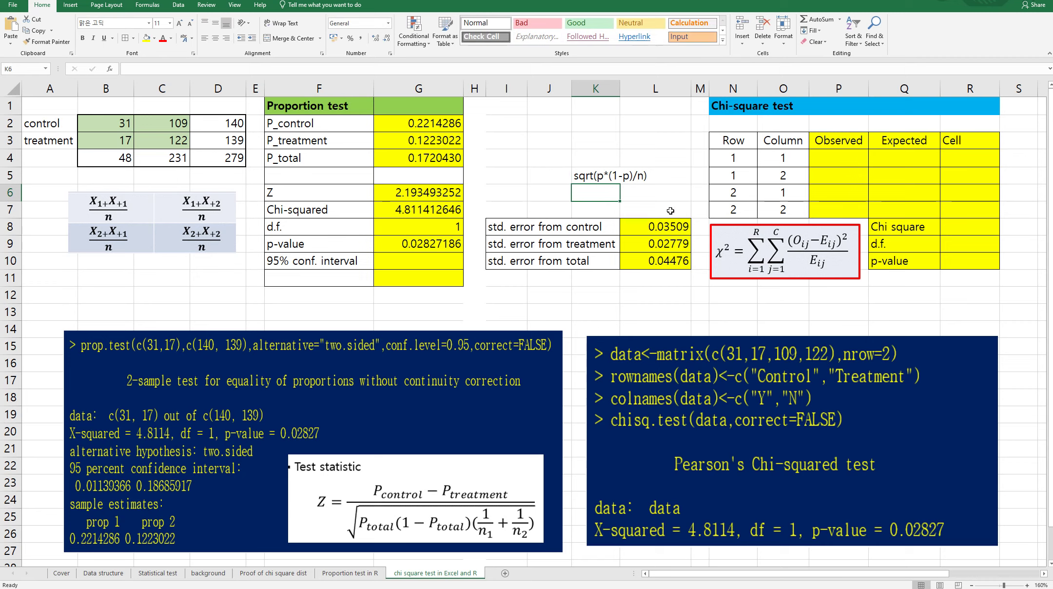
Review the K5 note and the L8 and L9 standard error formulas
{"action": "left_click", "coordinate": [605, 178]}
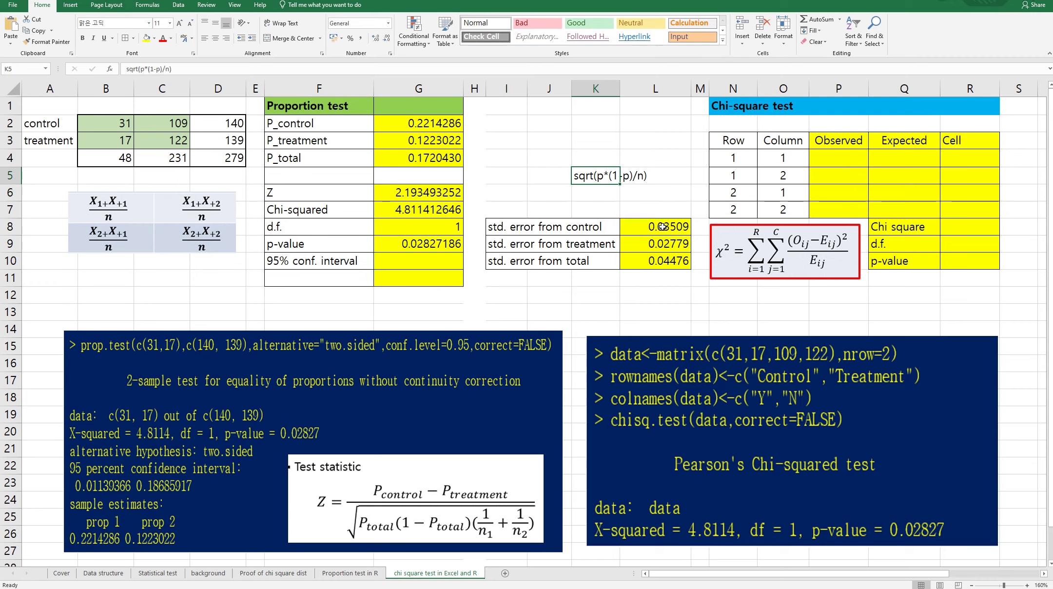
{"action": "left_click", "coordinate": [662, 227]}
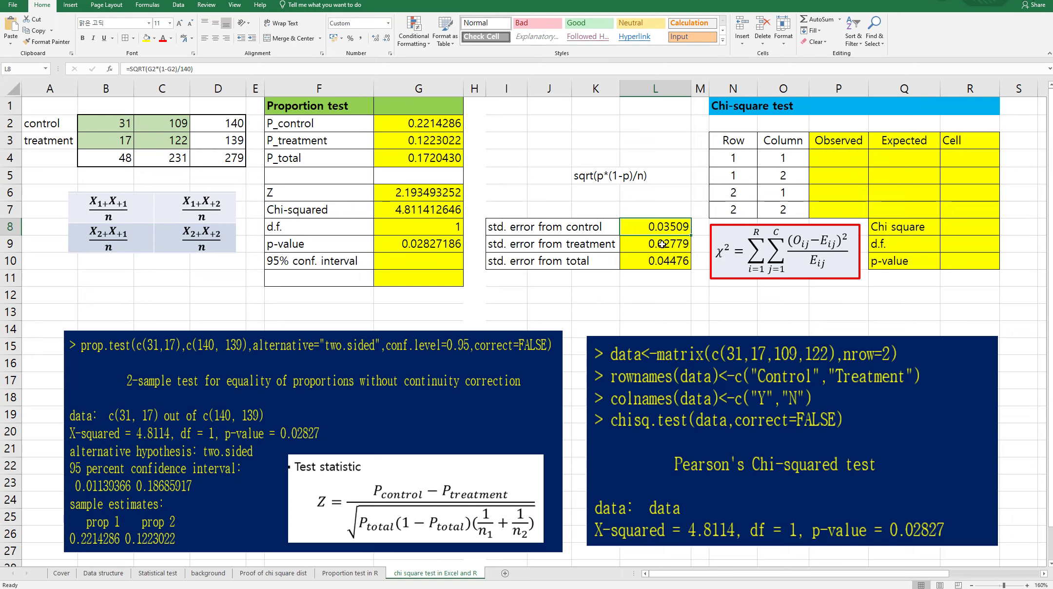
{"action": "left_click", "coordinate": [661, 245]}
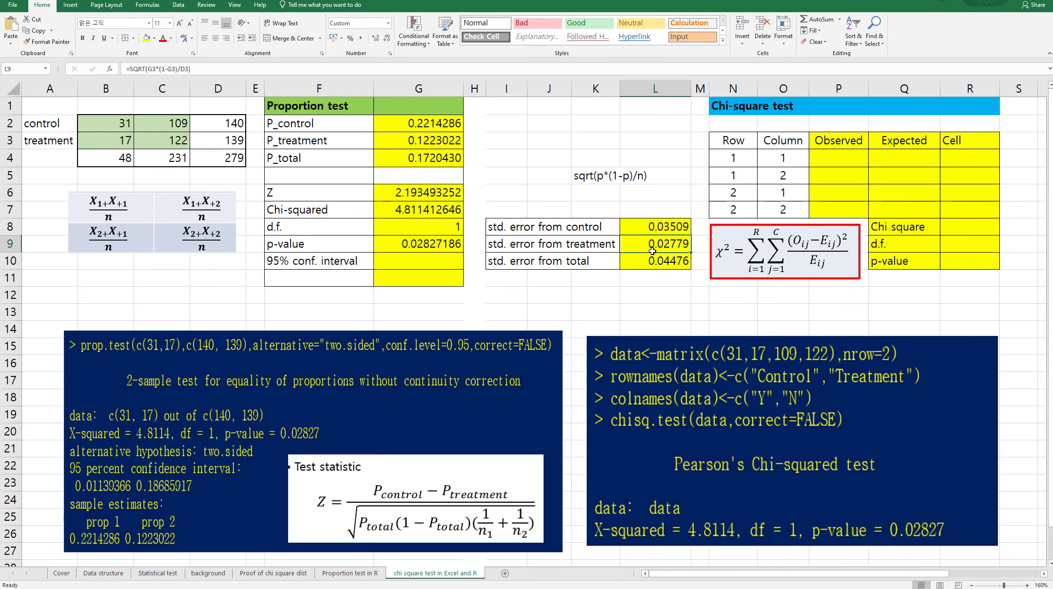
Enter =SQRT(L8^2+L9^2) in L10, fixing the missing exponent after the error, giving 0.04476
{"action": "left_click", "coordinate": [654, 262]}
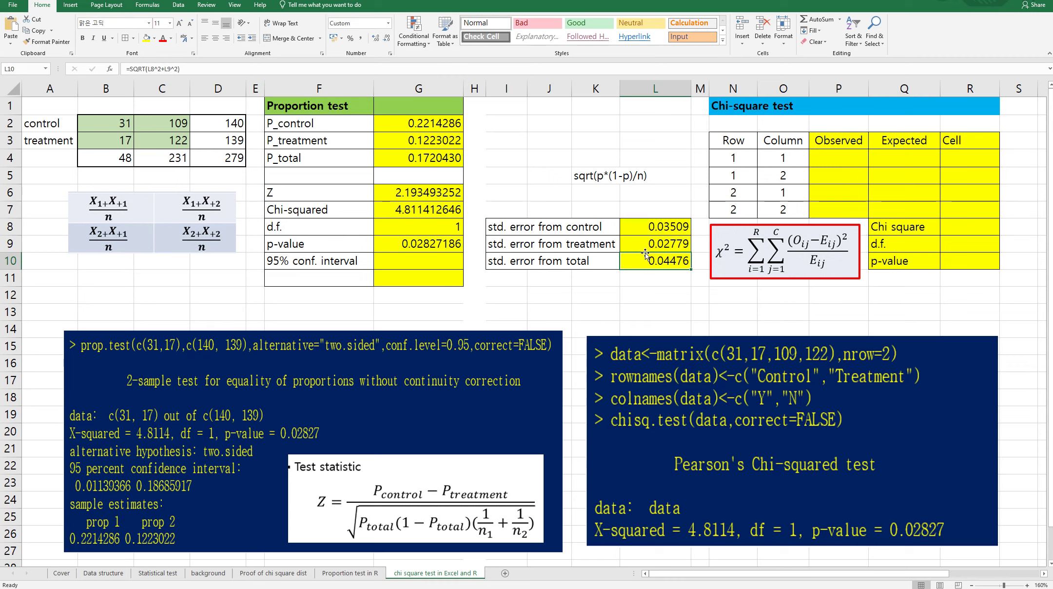
{"action": "type", "text": "=sqrt("}
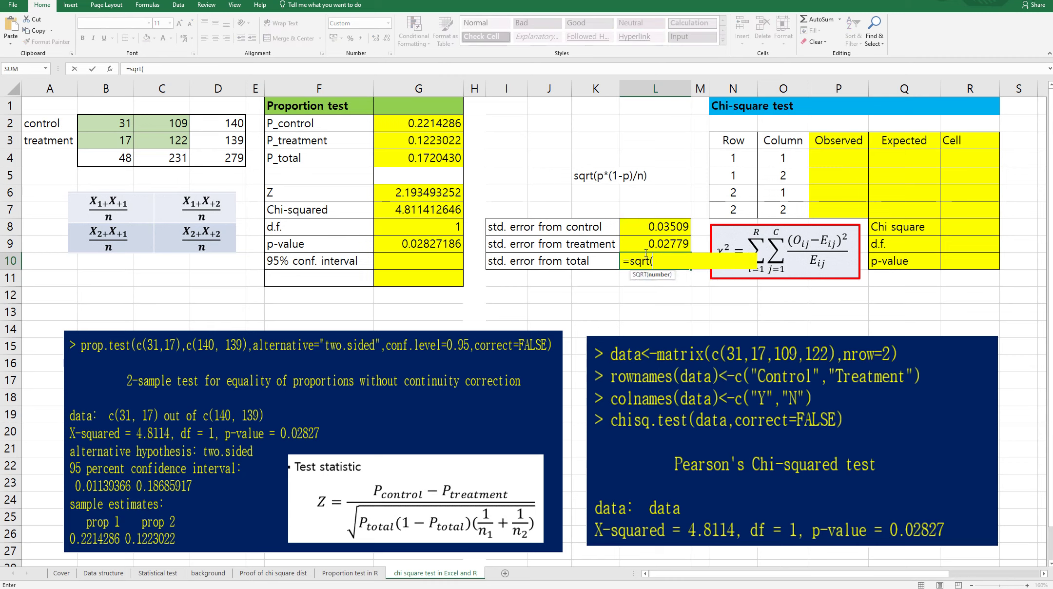
{"action": "key", "text": "Up"}
{"action": "key", "text": "Up"}
{"action": "type", "text": "^2+"}
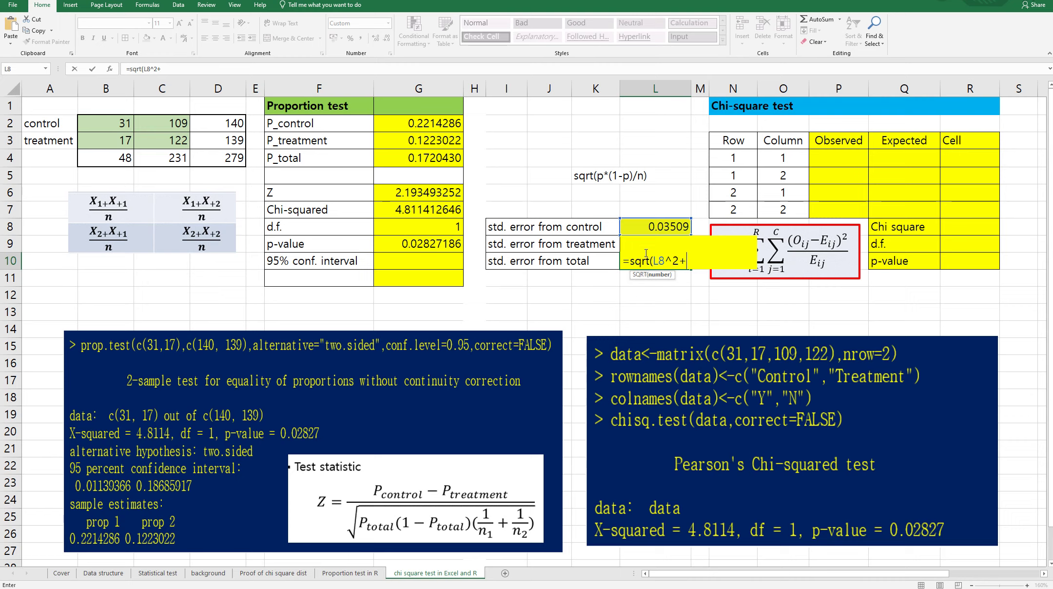
{"action": "key", "text": "Up"}
{"action": "type", "text": "^)"}
{"action": "key", "text": "Return"}
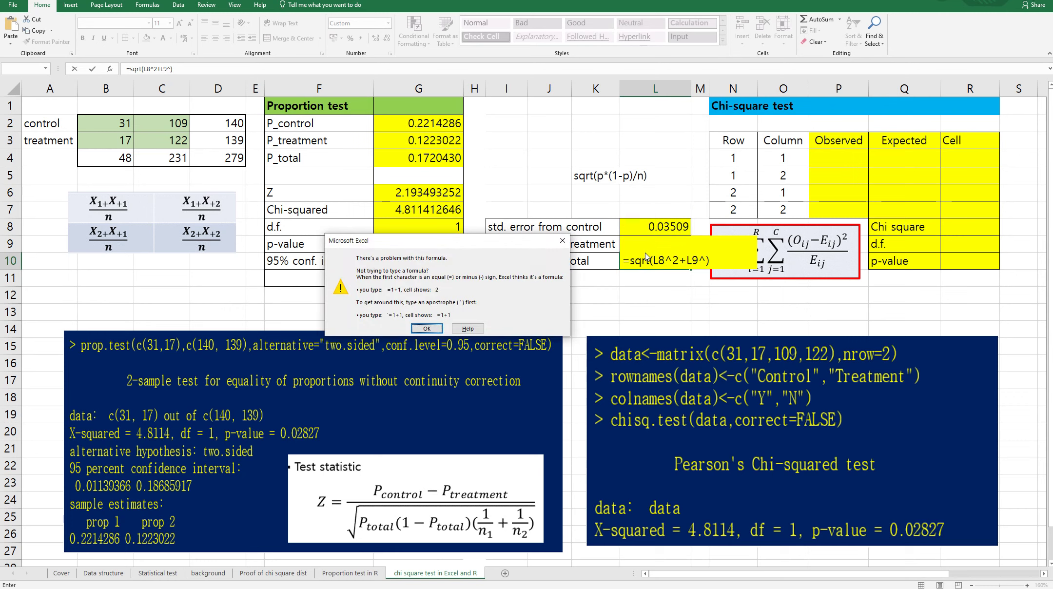
{"action": "key", "text": "Return"}
{"action": "type", "text": "2"}
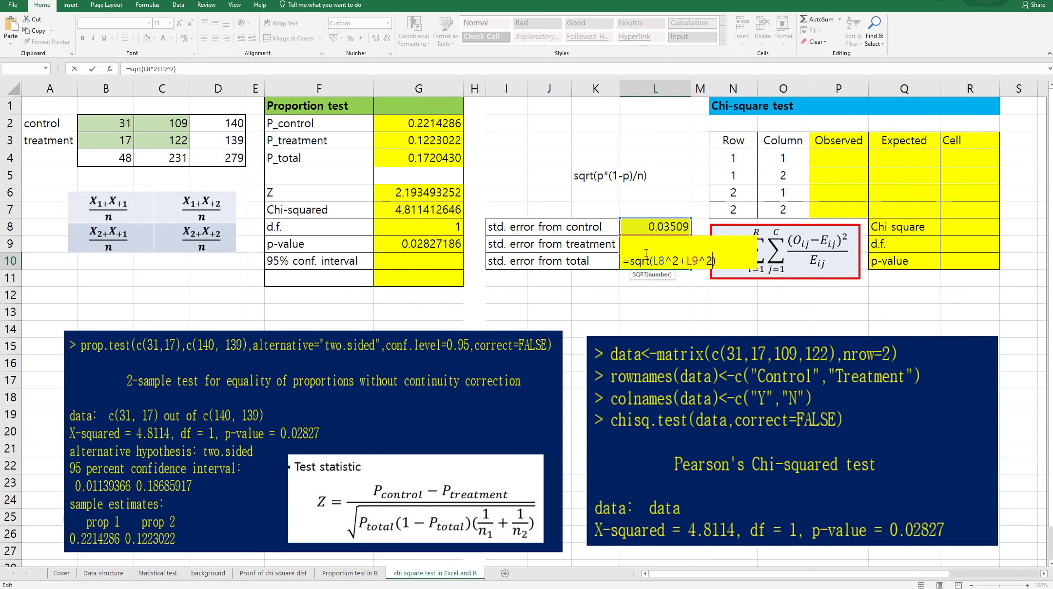
{"action": "key", "text": "Return"}
{"action": "left_click", "coordinate": [432, 258]}
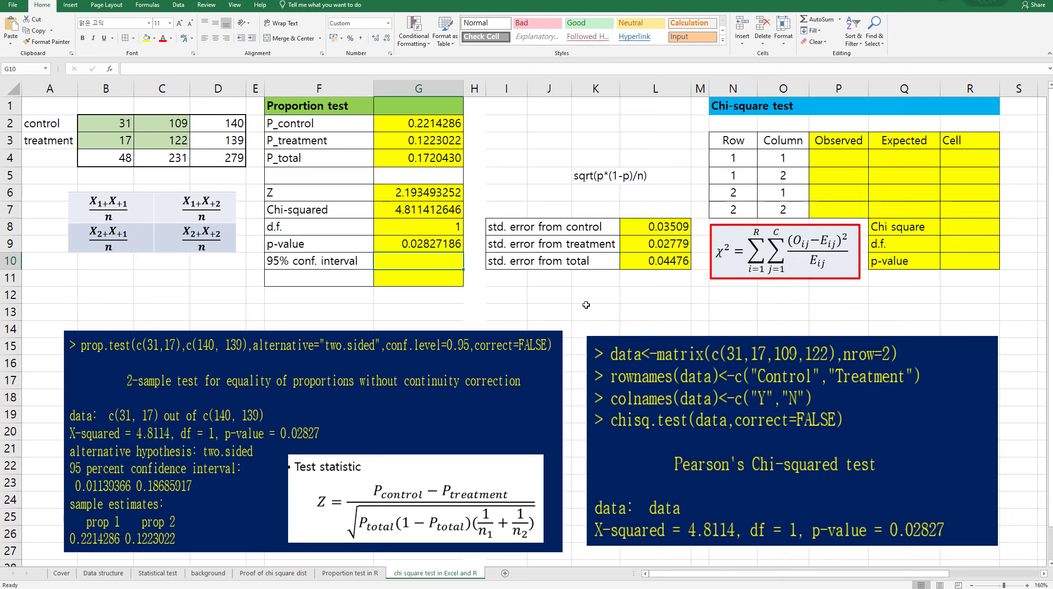
Enter the lower 95% limit in G10 as =(G2-G3)-NORM.S.INV(0.975)*L10, giving 0.01139366
{"action": "type", "text": "=("}
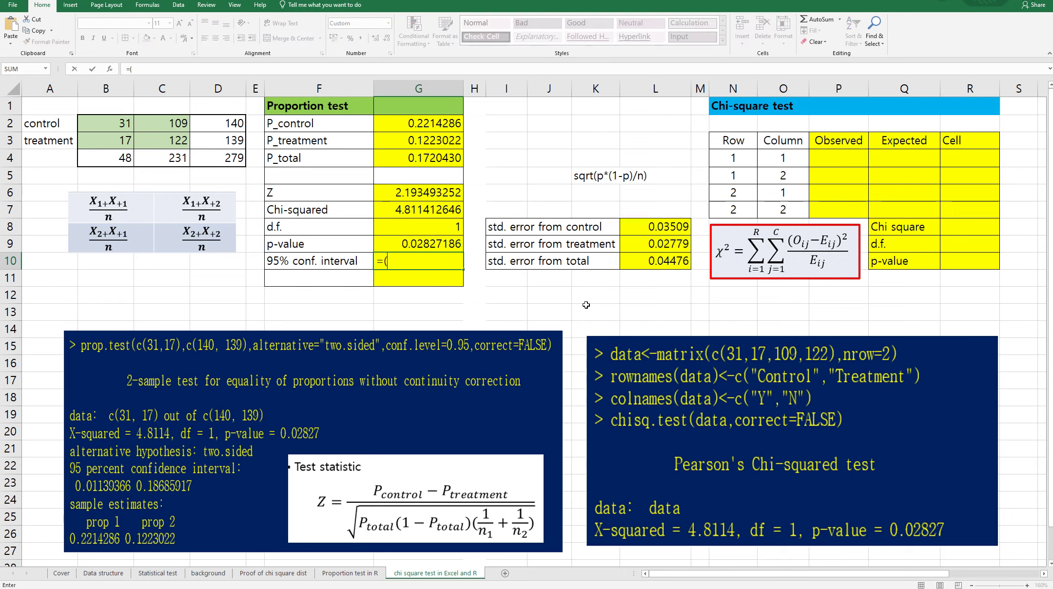
{"action": "left_click", "coordinate": [440, 125]}
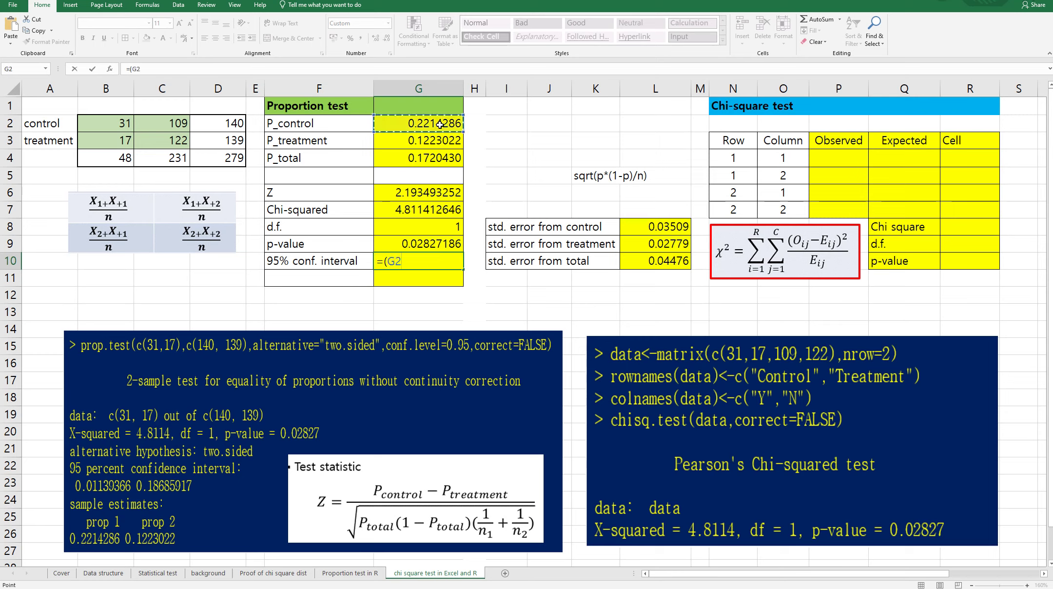
{"action": "type", "text": "-"}
{"action": "left_click", "coordinate": [426, 140]}
{"action": "type", "text": ")"}
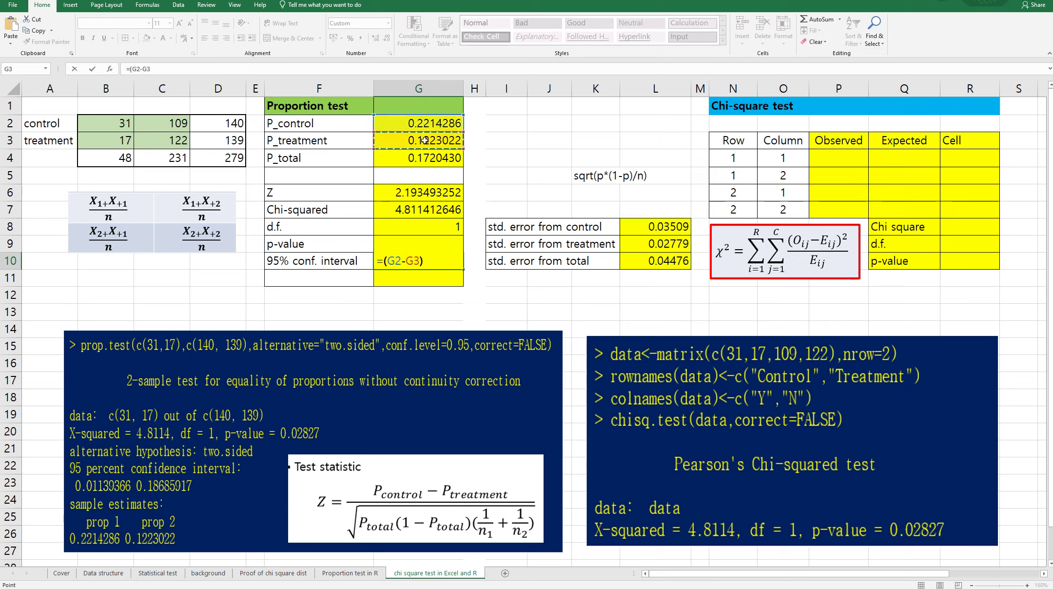
{"action": "type", "text": "-norm.s.inv"}
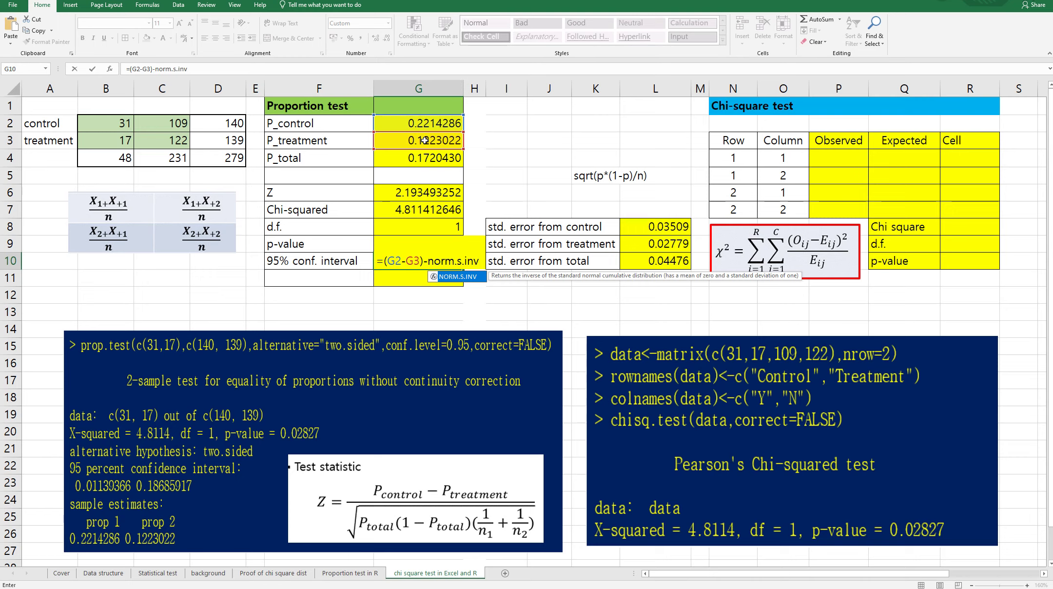
{"action": "type", "text": "("}
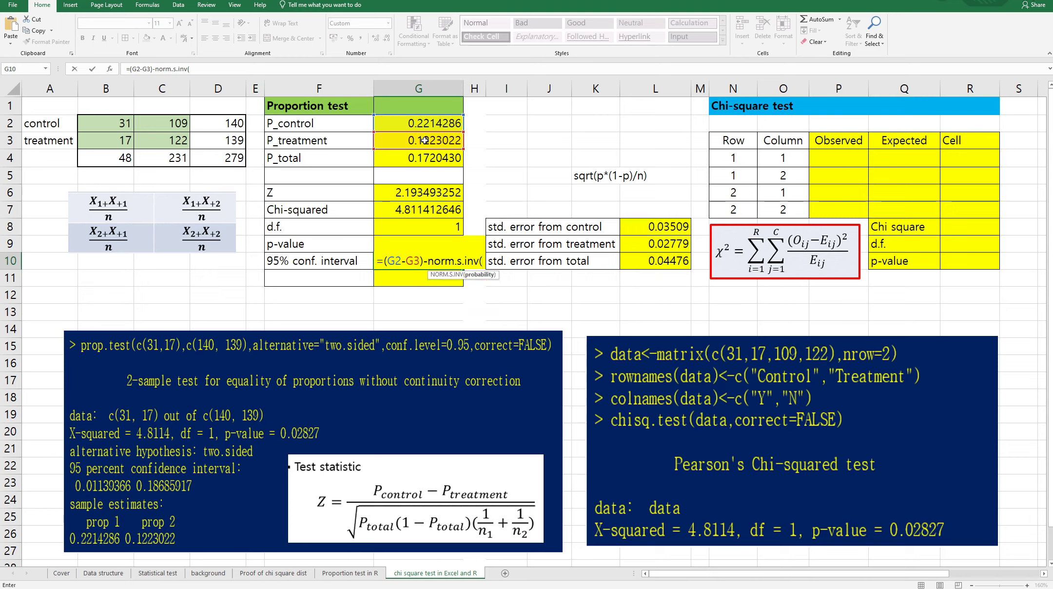
{"action": "type", "text": "0."}
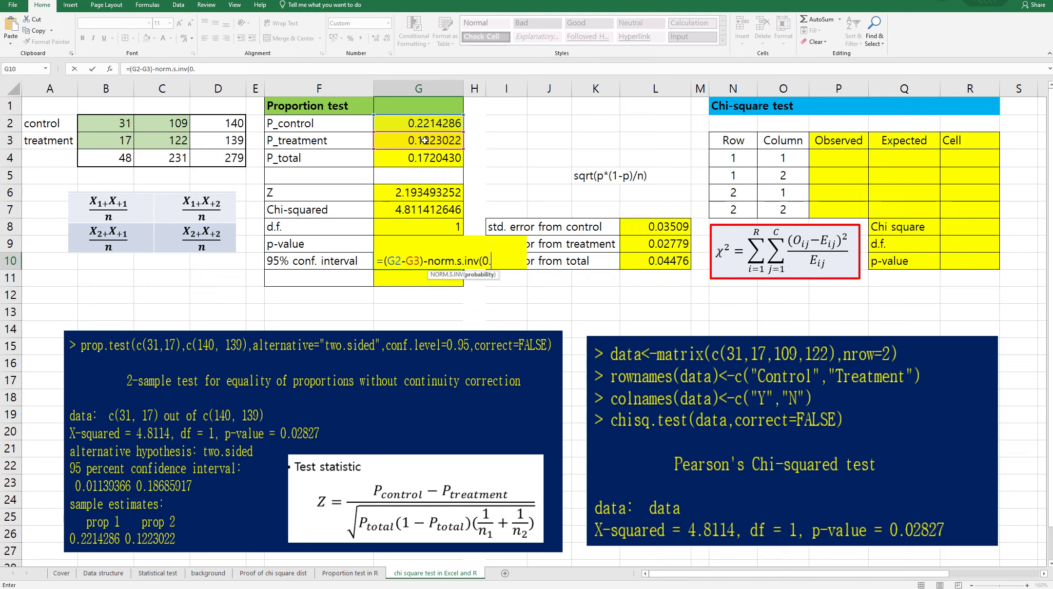
{"action": "type", "text": "975)"}
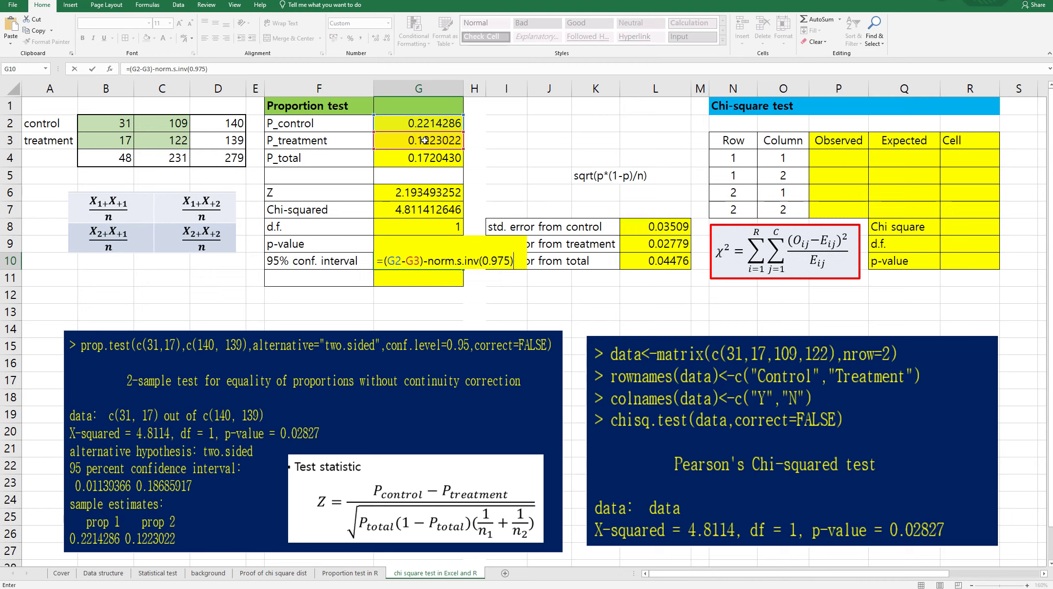
{"action": "type", "text": "*"}
{"action": "left_click", "coordinate": [673, 263]}
{"action": "key", "text": "Return"}
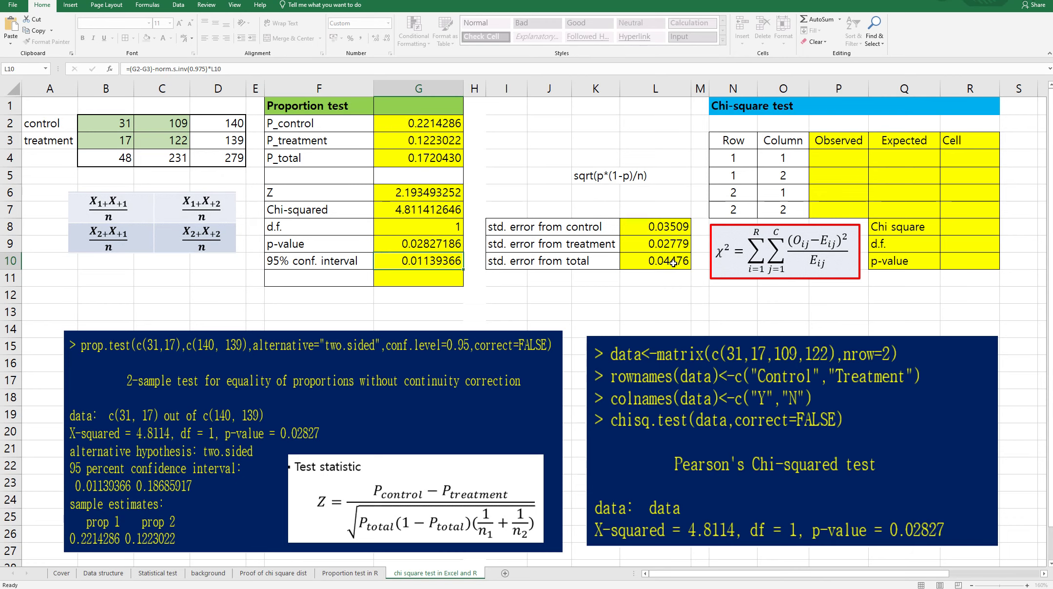
{"action": "key", "text": "Up"}
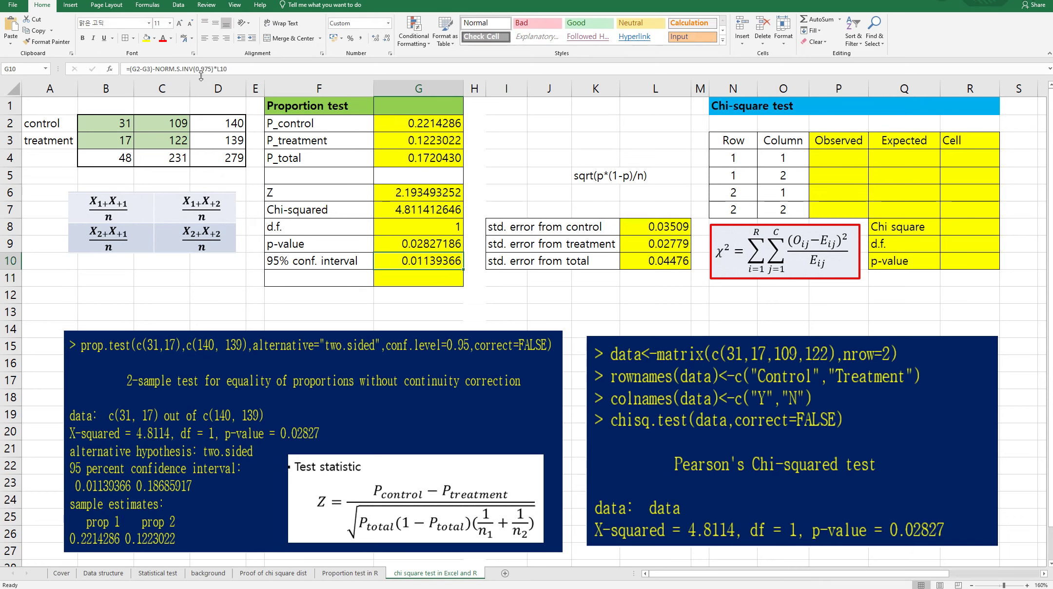
{"action": "left_click", "coordinate": [237, 68]}
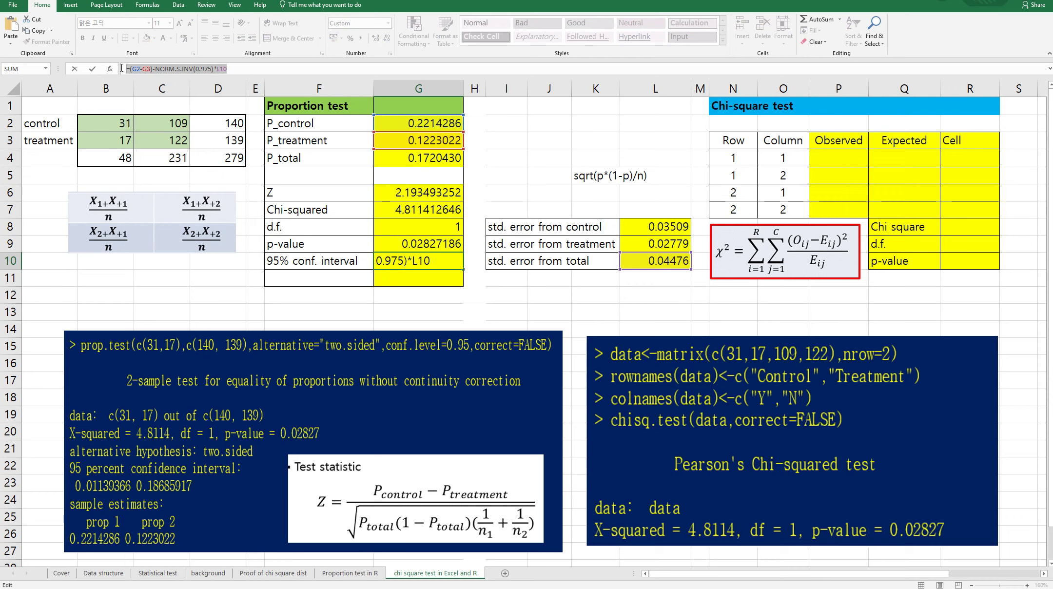
{"action": "key", "text": "Return"}
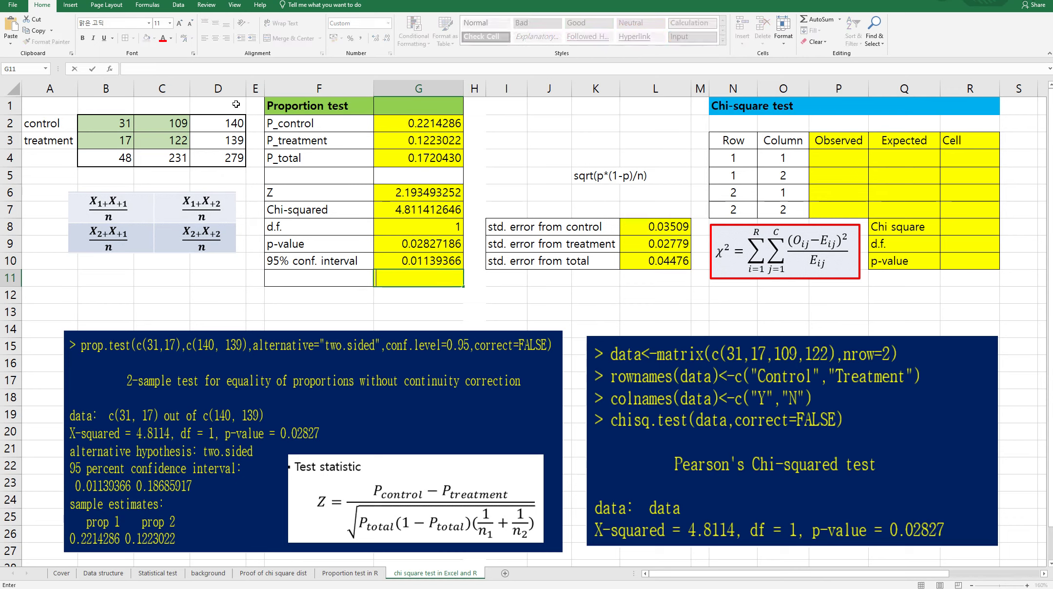
Paste the limit formula into G11, switching minus to plus, giving upper limit 0.18685917
{"action": "type", "text": "=(G2-G3)-NORM.S.INV(0.975)*L10"}
{"action": "left_click", "coordinate": [153, 69]}
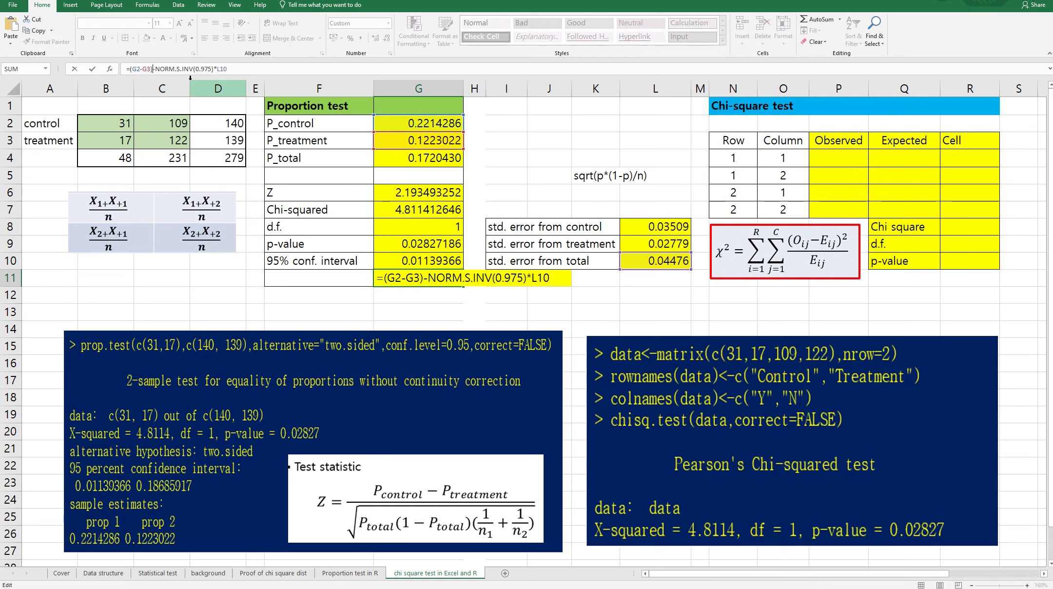
{"action": "type", "text": "+"}
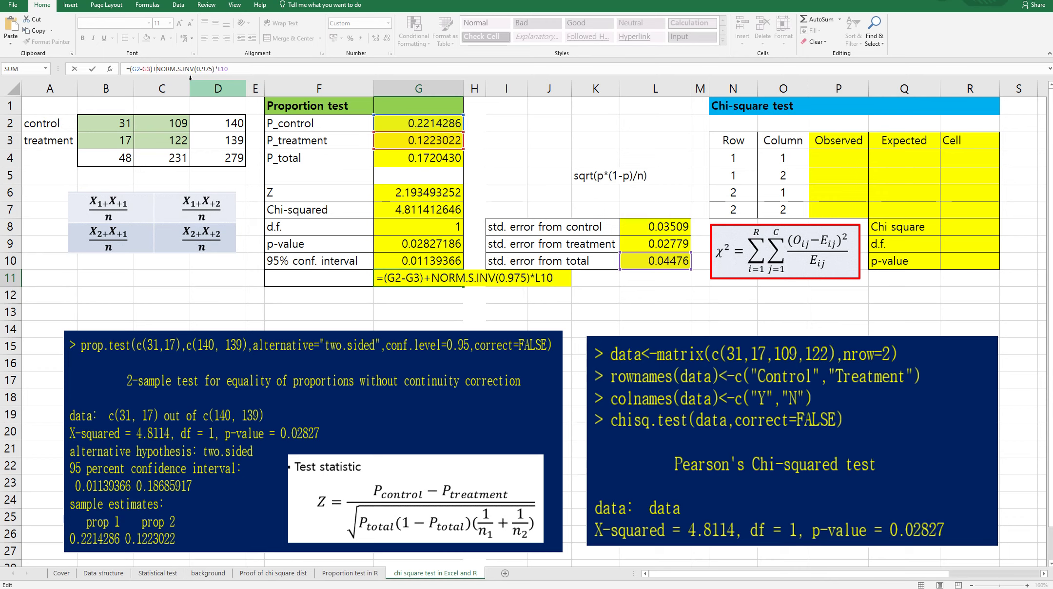
{"action": "key", "text": "Return"}
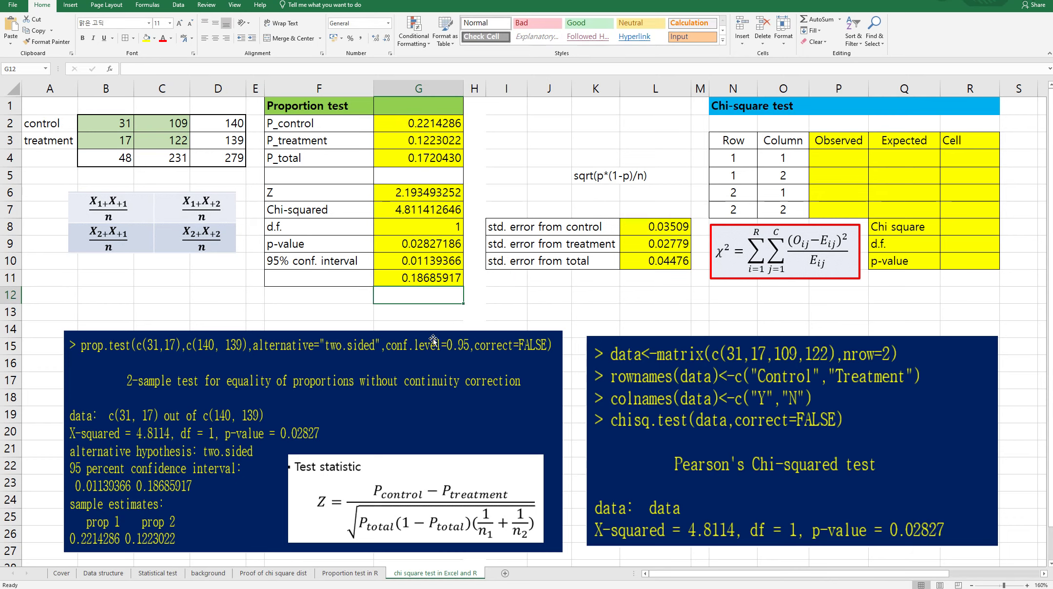
Review the confidence limits in G10:G11 and the group proportions in G2:G3
{"action": "left_click_drag", "start_coordinate": [424, 264], "coordinate": [423, 278]}
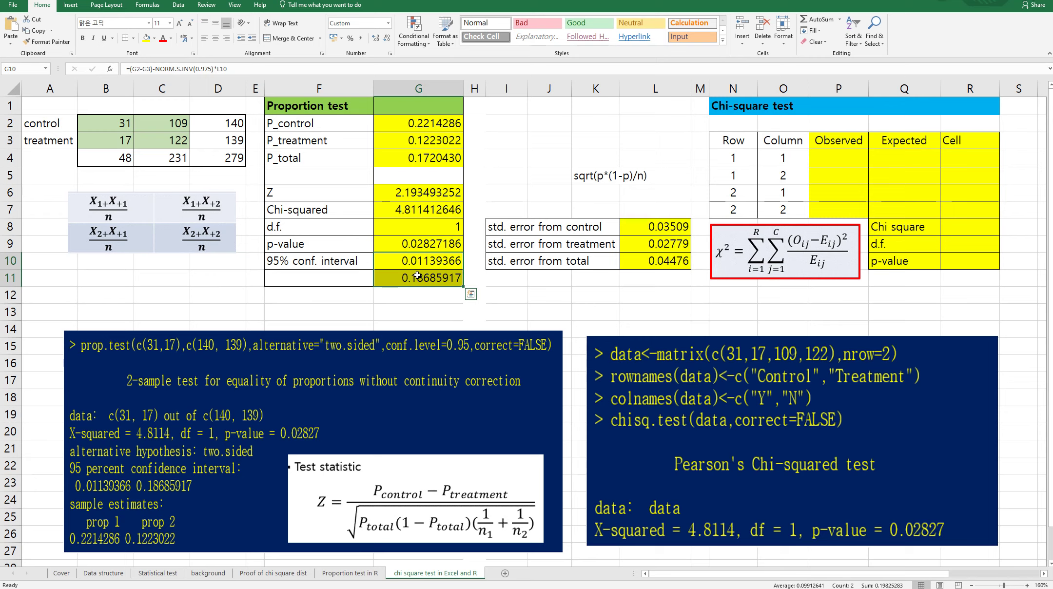
{"action": "left_click_drag", "start_coordinate": [416, 125], "coordinate": [415, 135]}
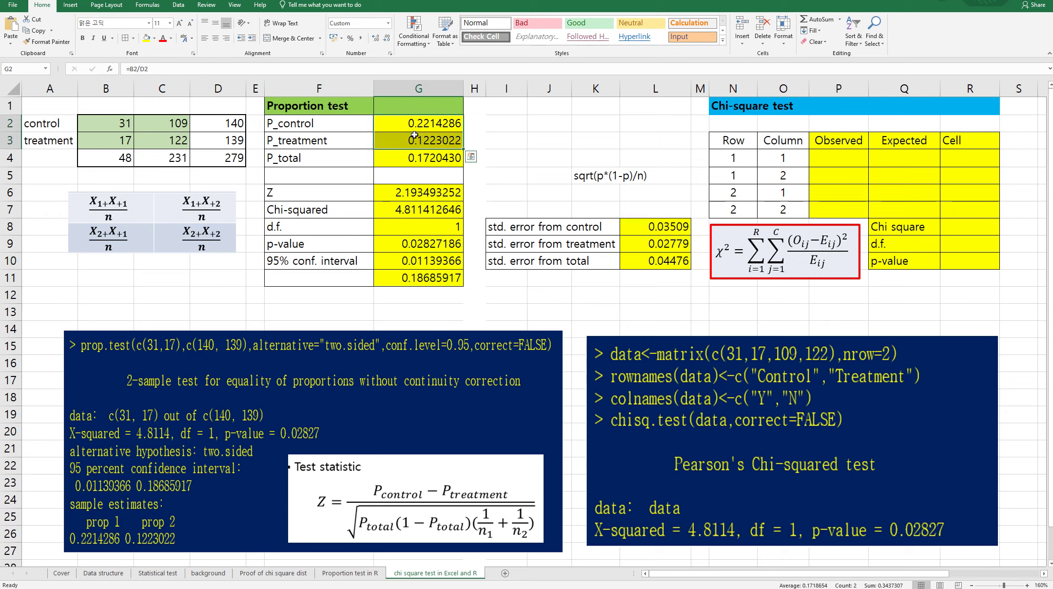
{"action": "left_click", "coordinate": [539, 294]}
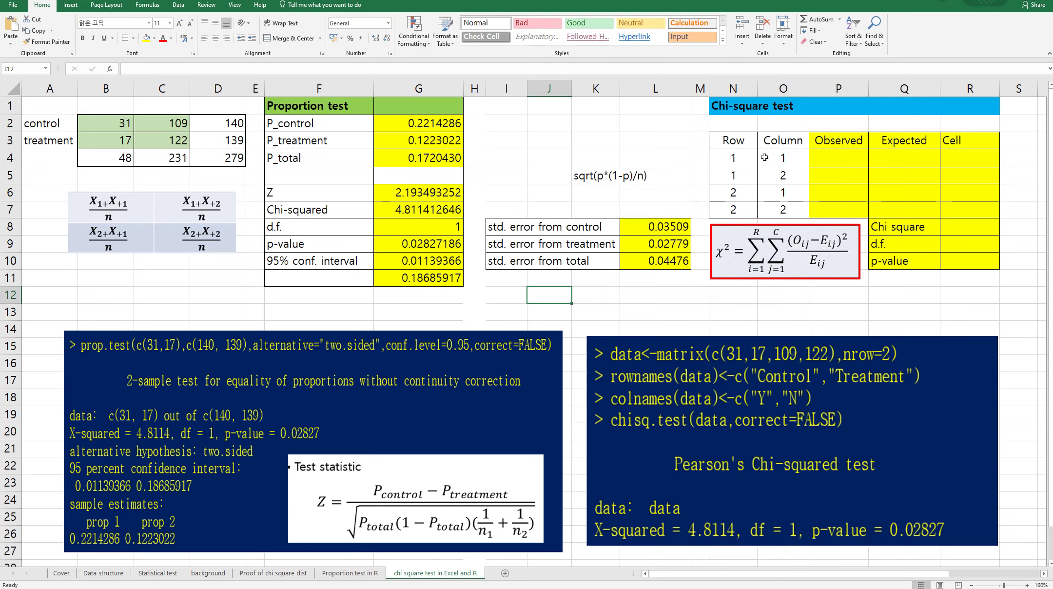
{"action": "left_click", "coordinate": [825, 158]}
Enter the Observed counts 31, 109, 17 and 122 down P4:P7
{"action": "type", "text": "31"}
{"action": "key", "text": "Return"}
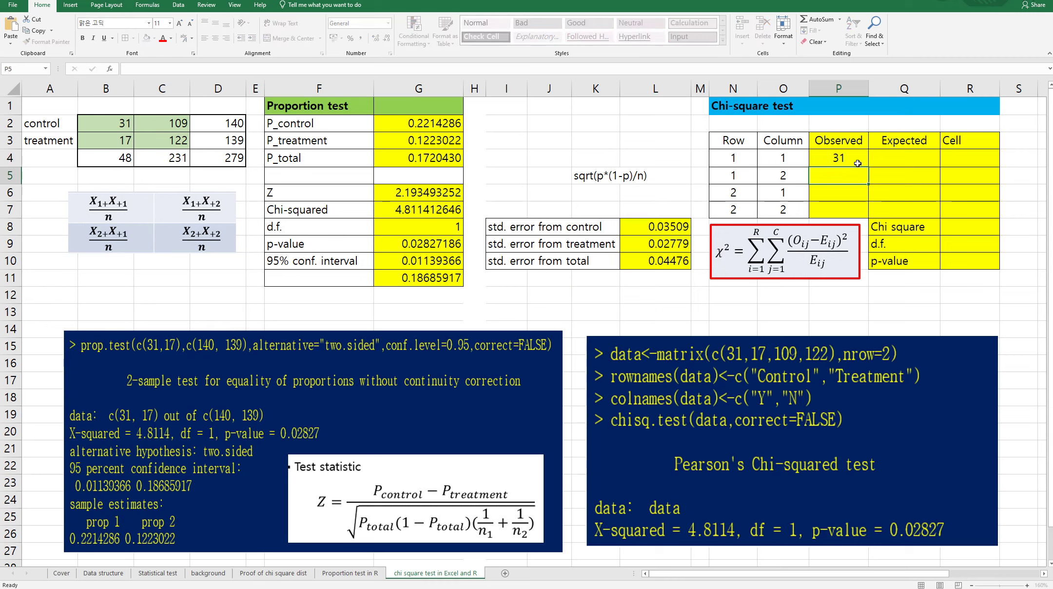
{"action": "type", "text": "109"}
{"action": "key", "text": "Return"}
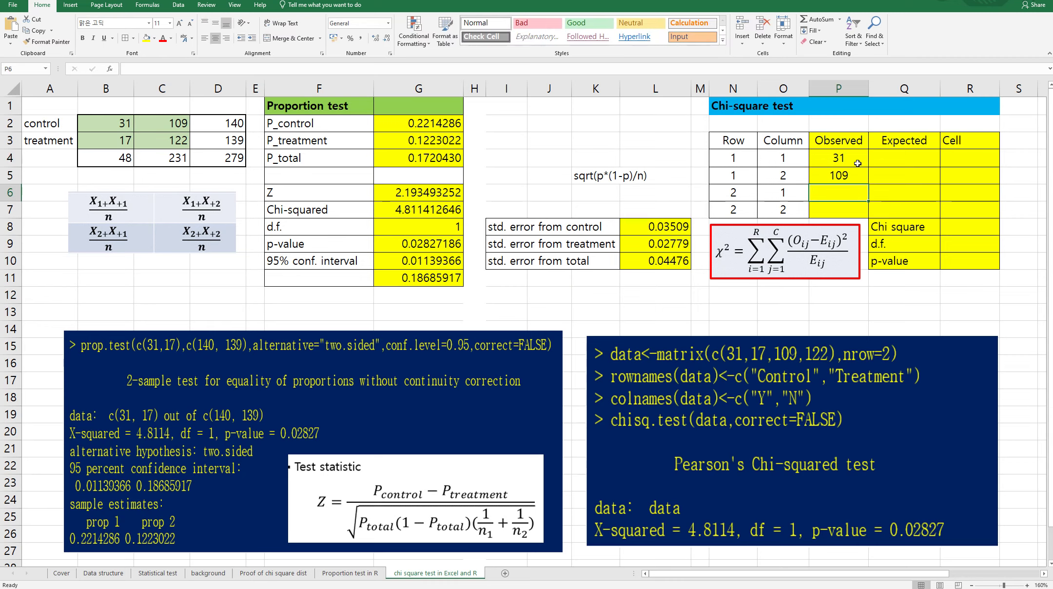
{"action": "type", "text": "17"}
{"action": "key", "text": "Return"}
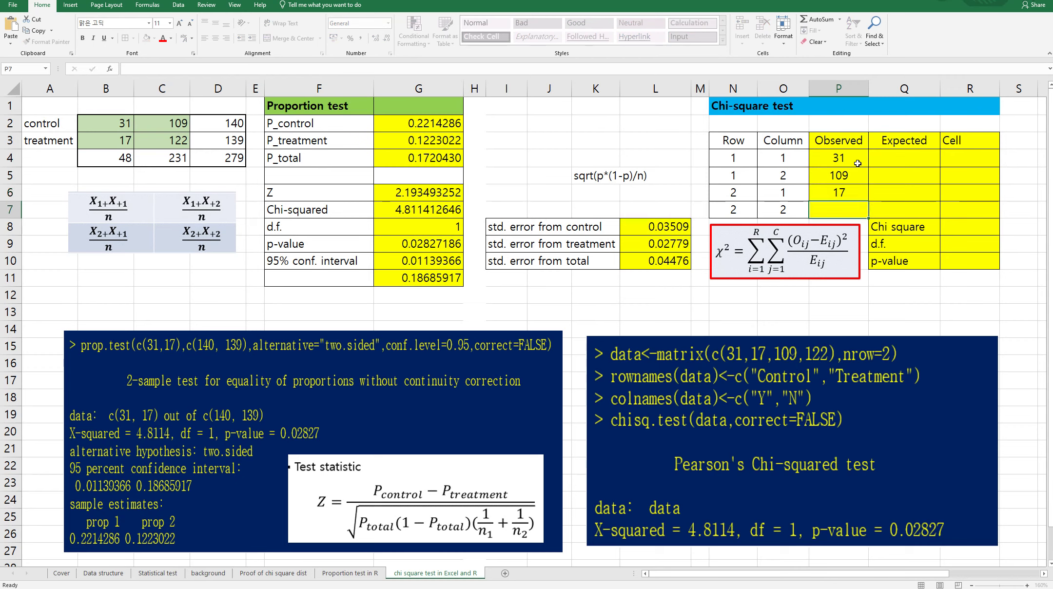
{"action": "type", "text": "122"}
{"action": "key", "text": "Return"}
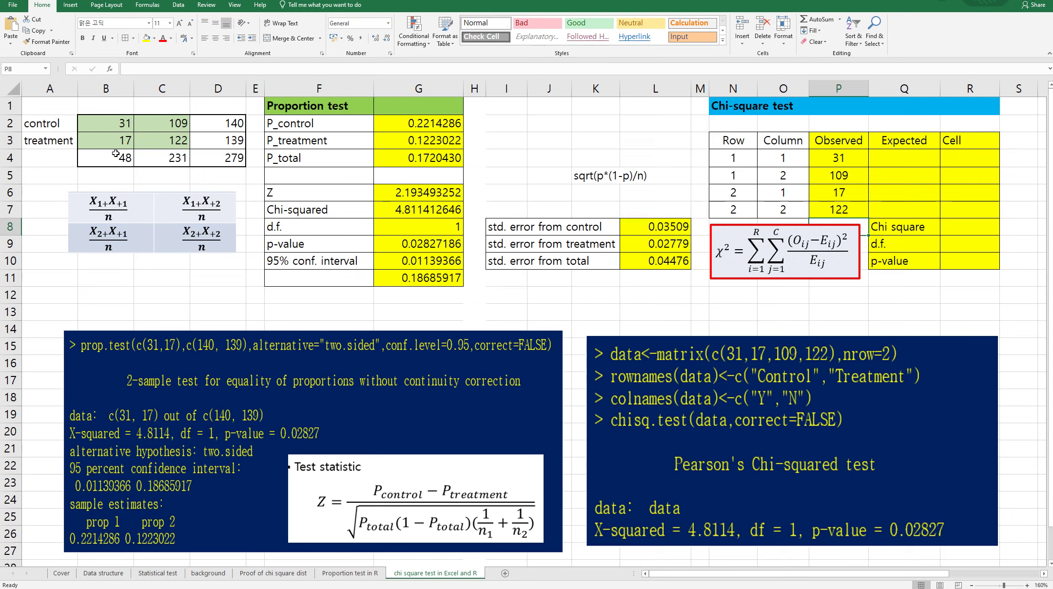
{"action": "left_click", "coordinate": [886, 159]}
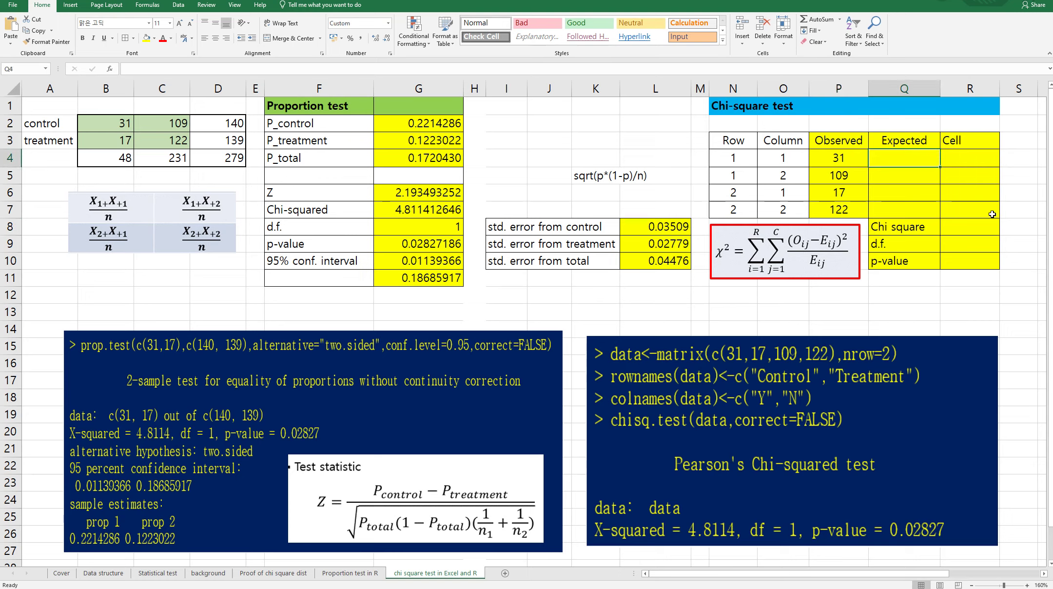
{"action": "type", "text": "="}
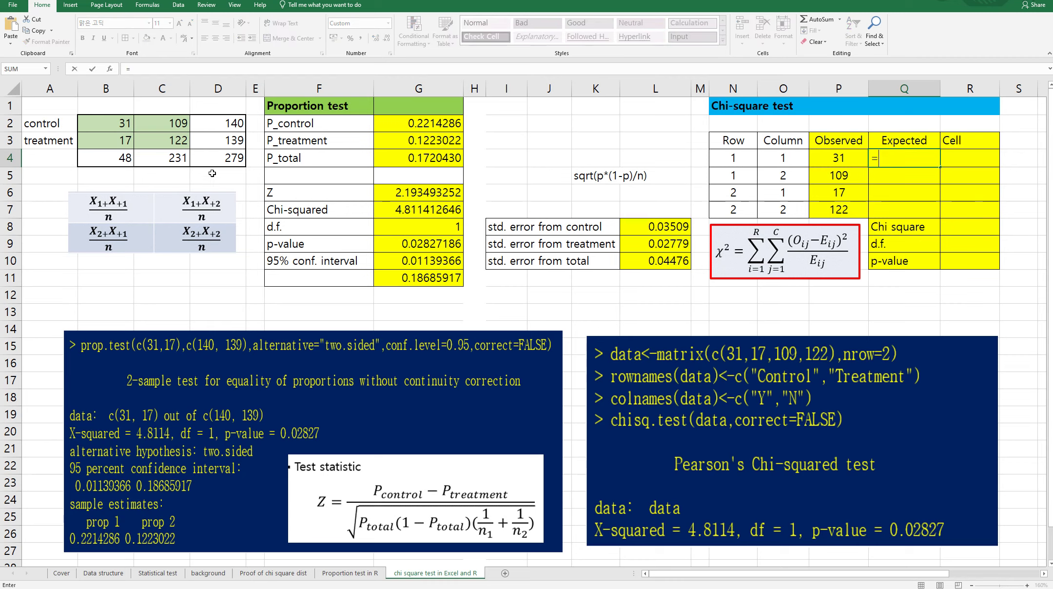
Compute the control row's expected counts, 24.08602 and 115.91398, as row total × column total / grand total
{"action": "left_click", "coordinate": [217, 121]}
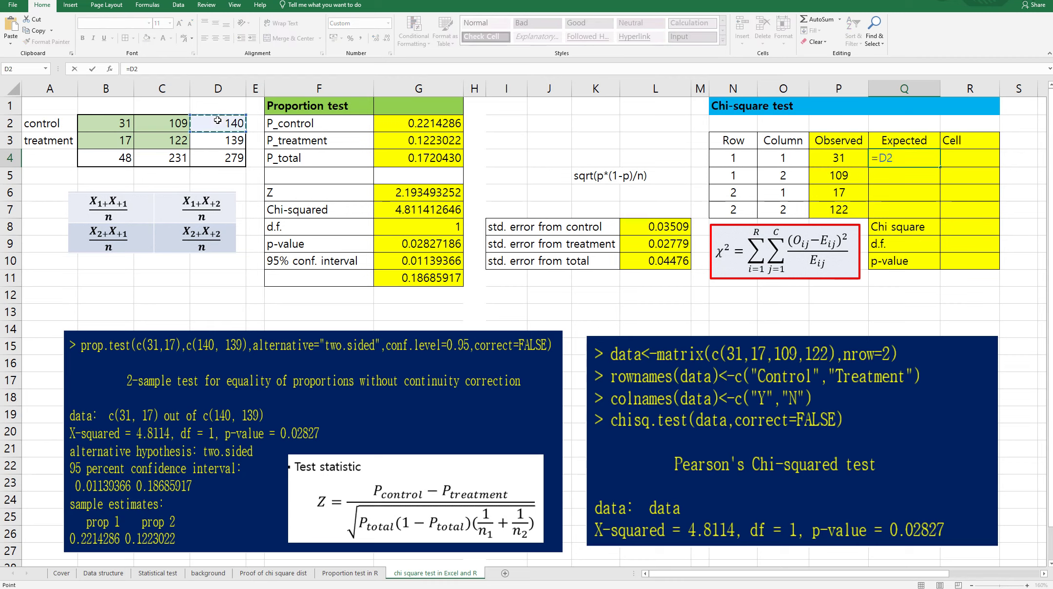
{"action": "type", "text": "*"}
{"action": "left_click", "coordinate": [106, 162]}
{"action": "type", "text": "/"}
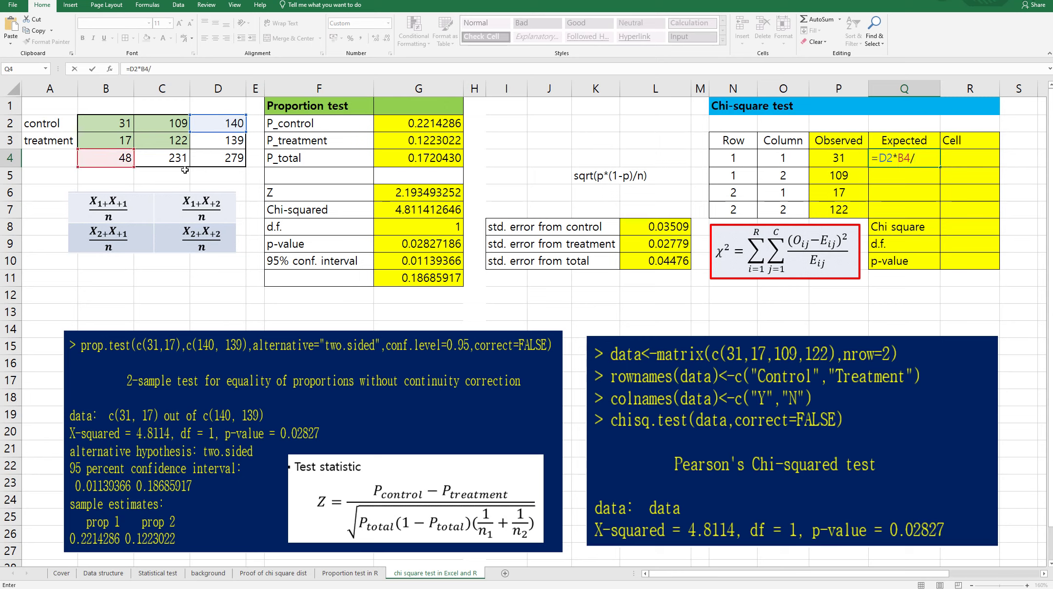
{"action": "left_click", "coordinate": [212, 162]}
{"action": "key", "text": "Return"}
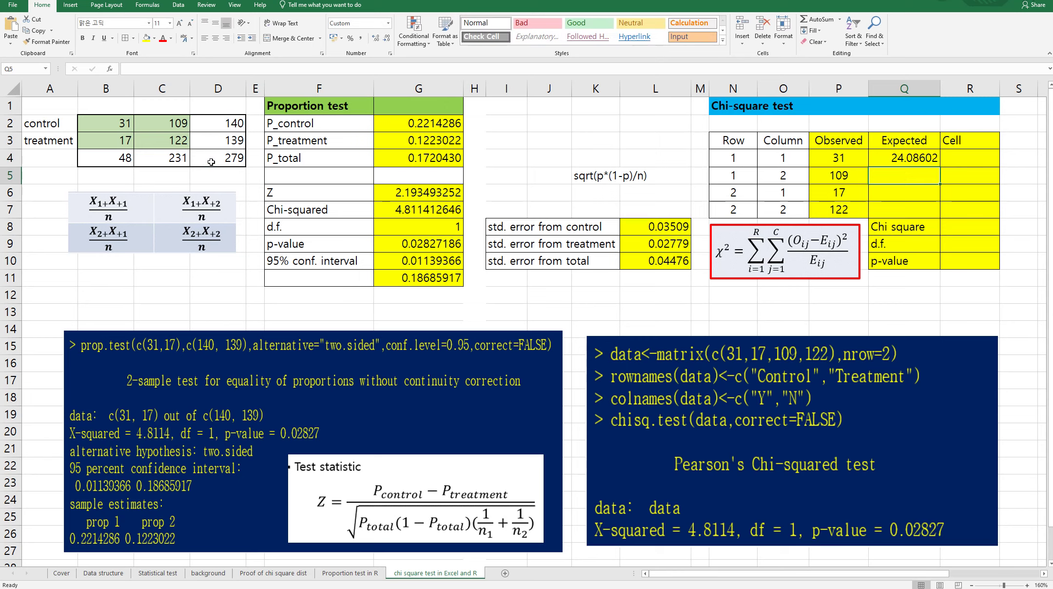
{"action": "type", "text": "="}
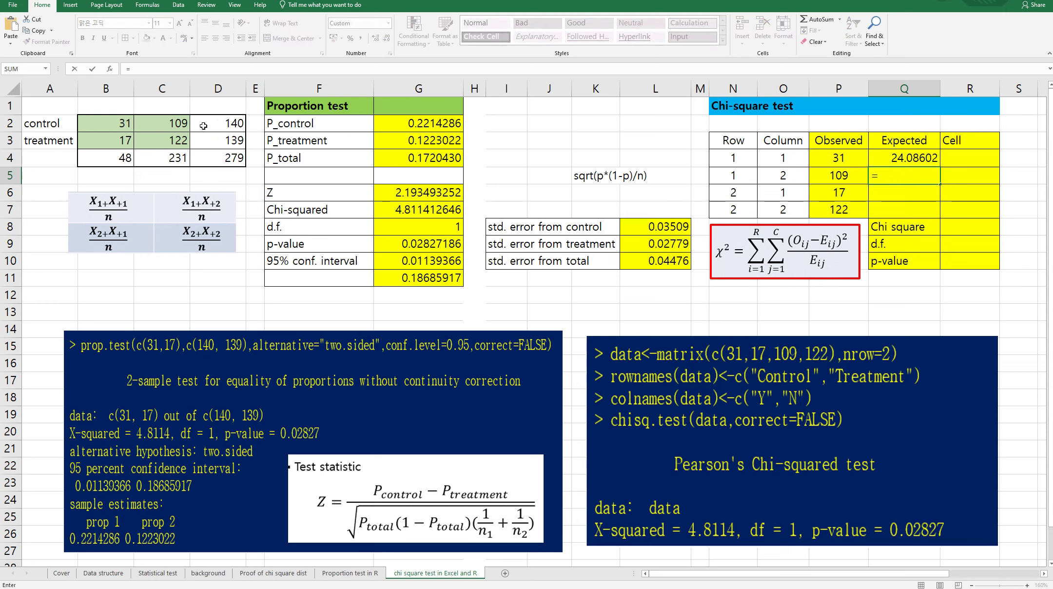
{"action": "left_click", "coordinate": [227, 122]}
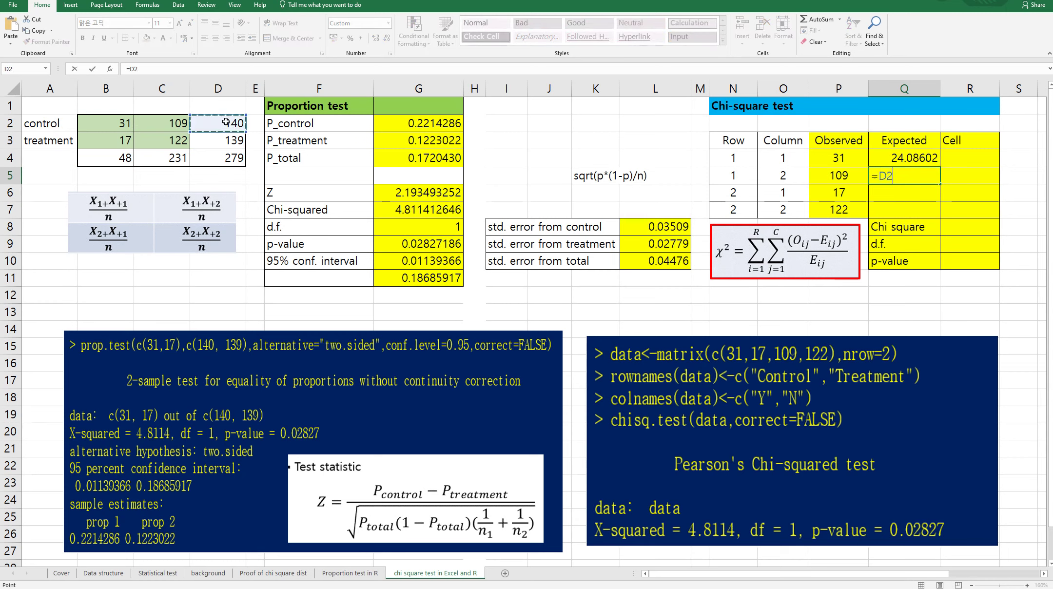
{"action": "type", "text": "*"}
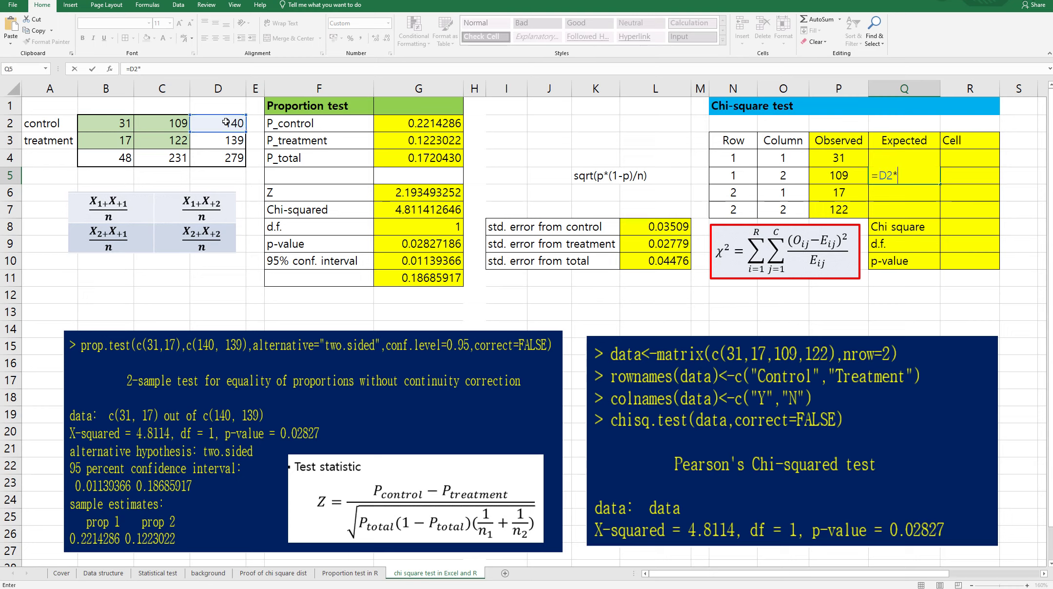
{"action": "left_click", "coordinate": [162, 161]}
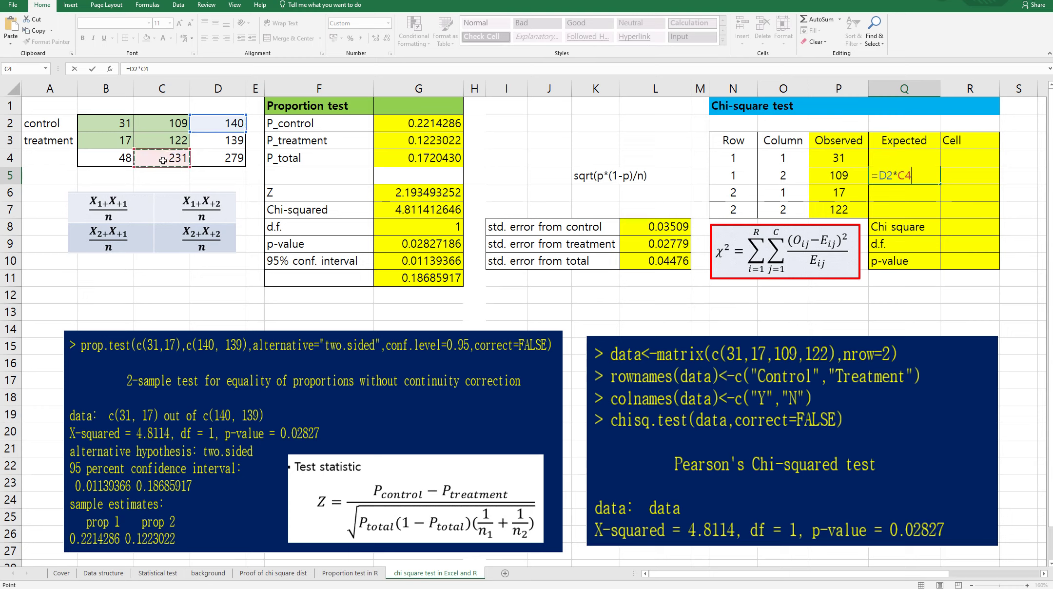
{"action": "type", "text": "/"}
{"action": "left_click", "coordinate": [221, 161]}
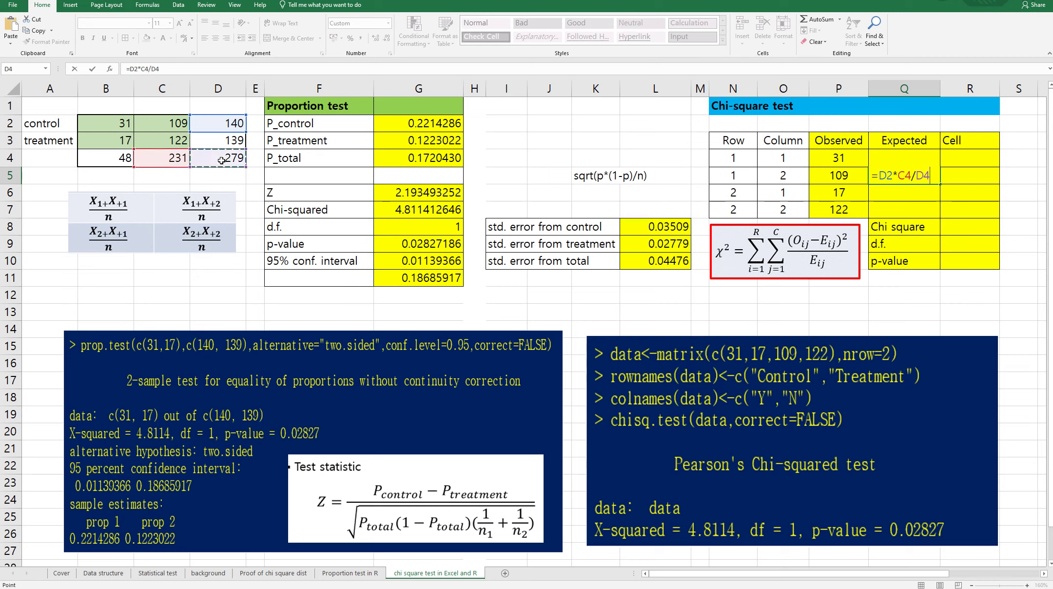
{"action": "key", "text": "Return"}
Compute the treatment row's expected counts with =B4*D3/D4 and =D3*C4/D4
{"action": "type", "text": "="}
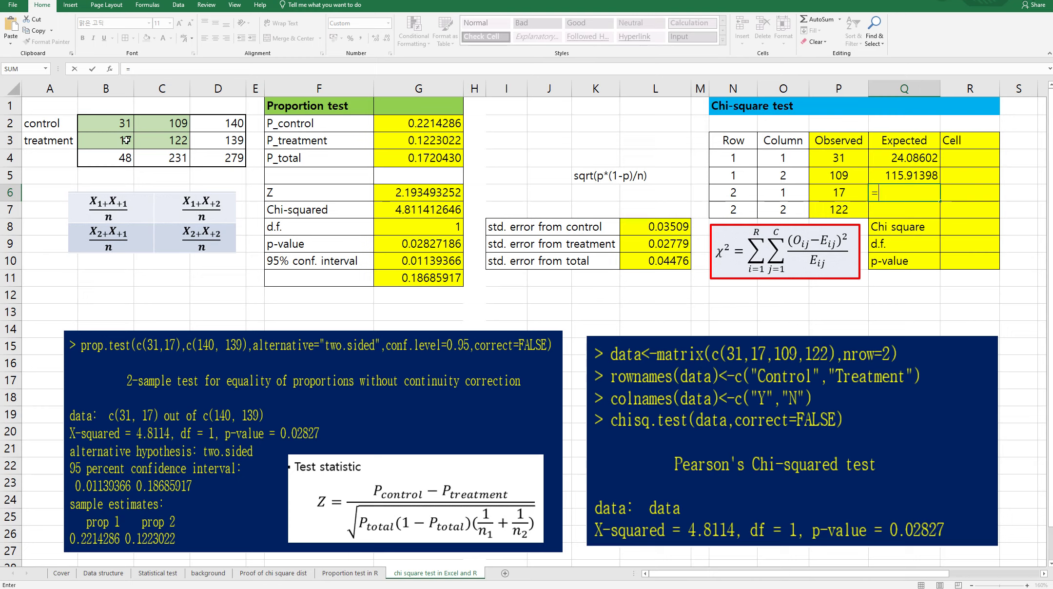
{"action": "left_click", "coordinate": [119, 159]}
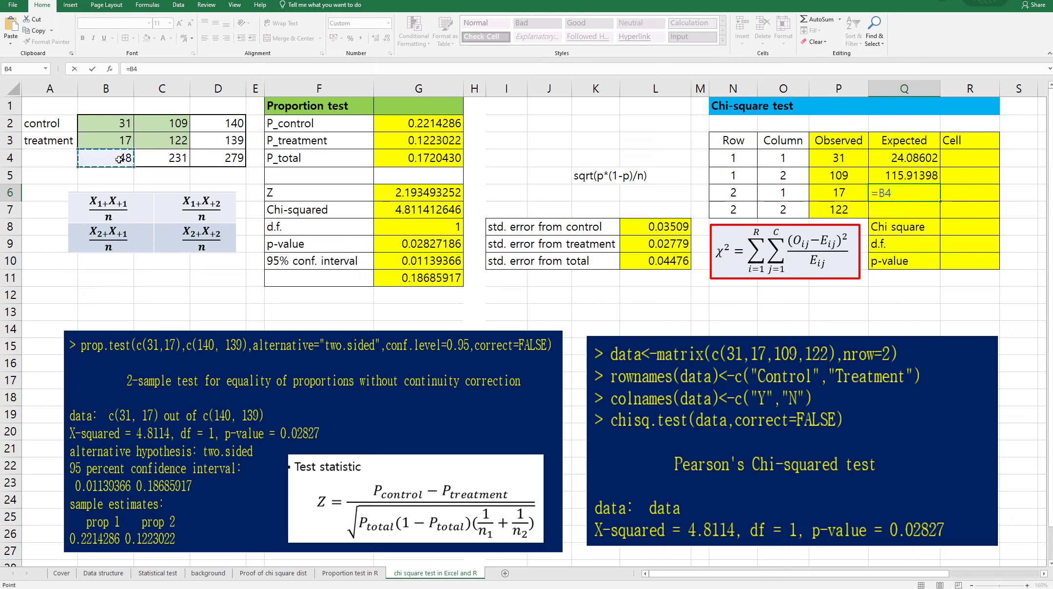
{"action": "type", "text": "*"}
{"action": "left_click", "coordinate": [217, 143]}
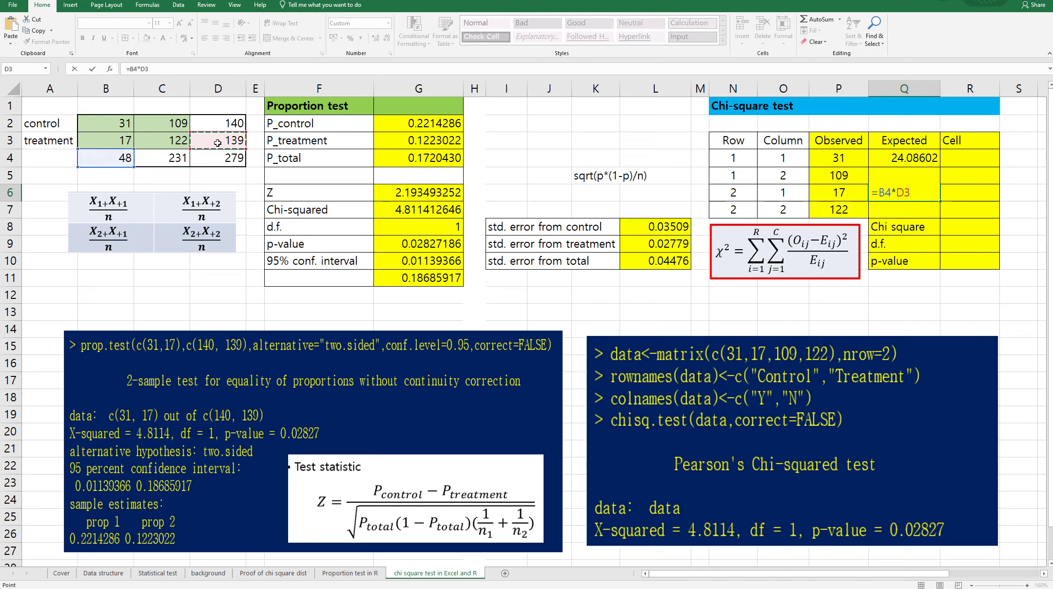
{"action": "type", "text": "/"}
{"action": "left_click", "coordinate": [219, 157]}
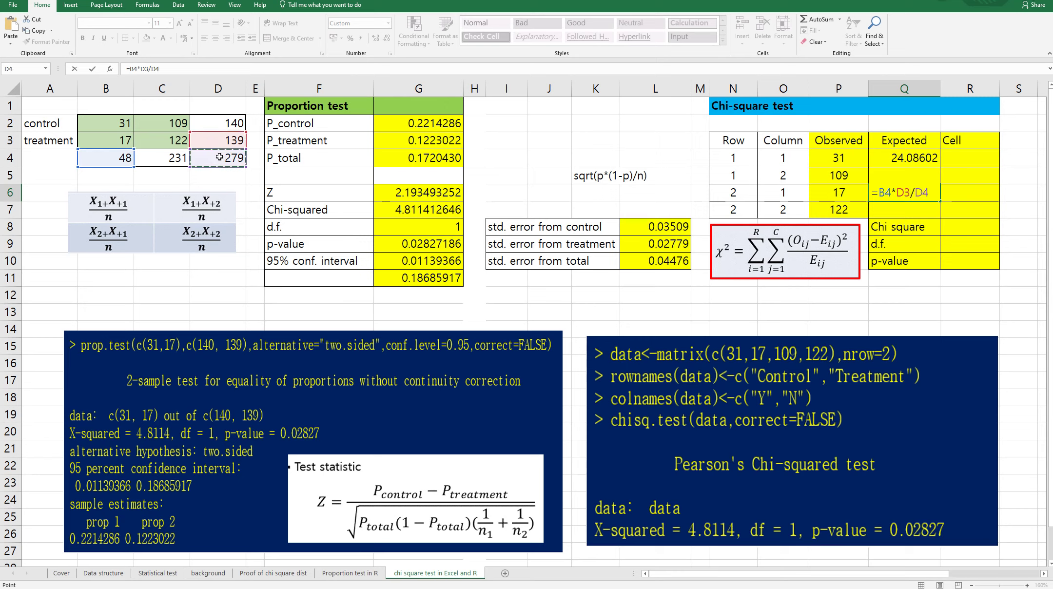
{"action": "key", "text": "Return"}
{"action": "type", "text": "="}
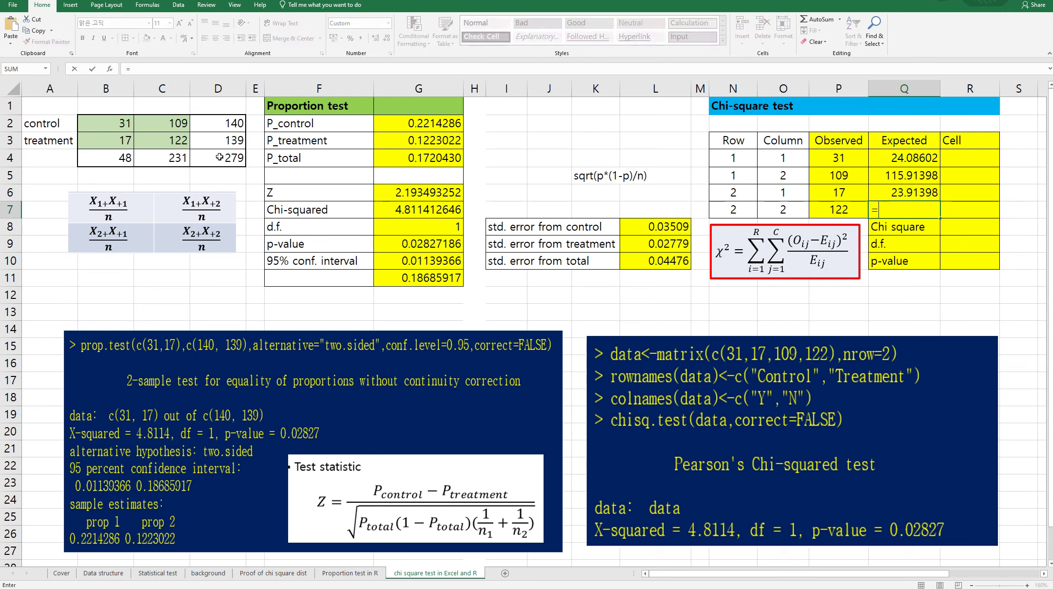
{"action": "left_click", "coordinate": [220, 141]}
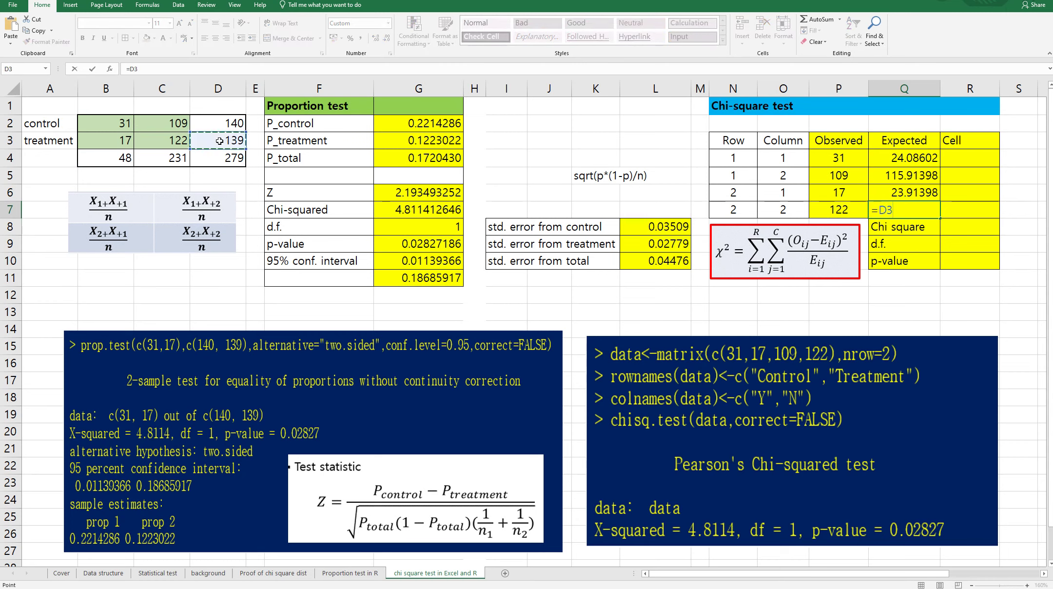
{"action": "type", "text": "*"}
{"action": "left_click", "coordinate": [177, 158]}
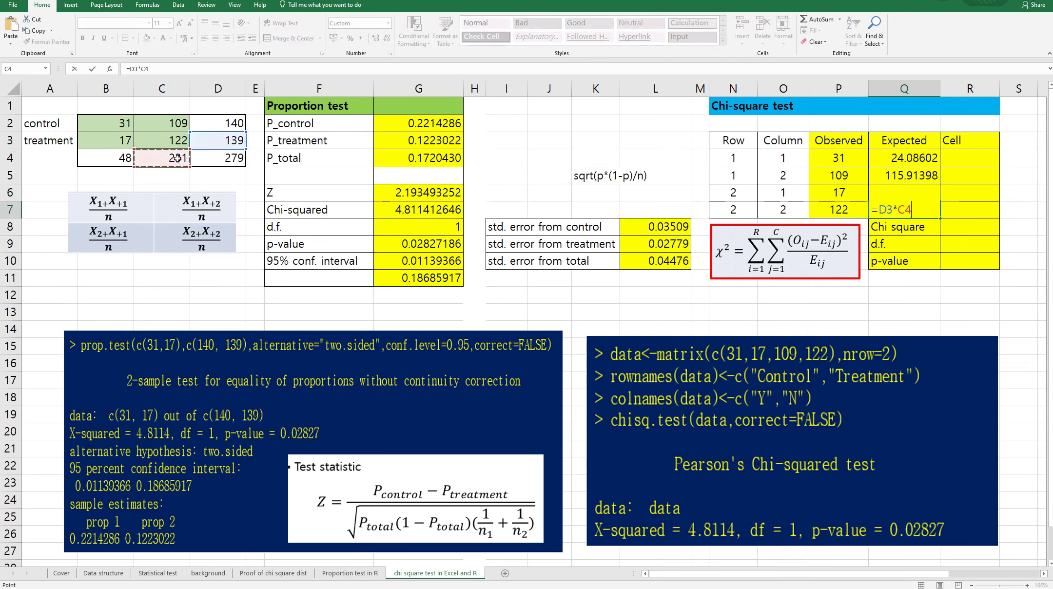
{"action": "type", "text": "/"}
{"action": "left_click", "coordinate": [212, 159]}
{"action": "key", "text": "Return"}
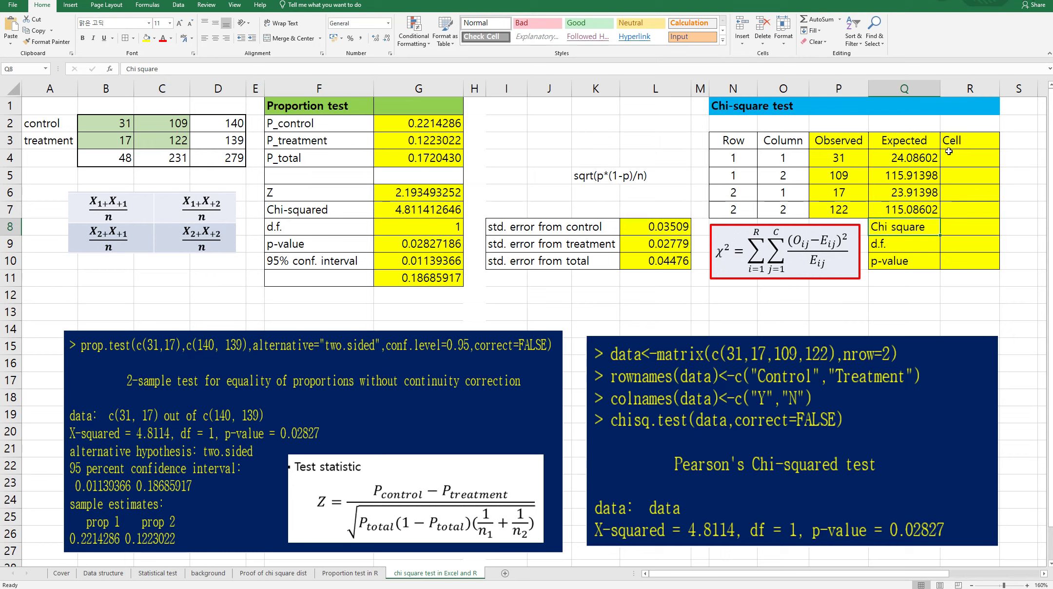
Enter =(P4-Q4)^2/Q4 in R4 and copy it down through R7
{"action": "double_click", "coordinate": [958, 157]}
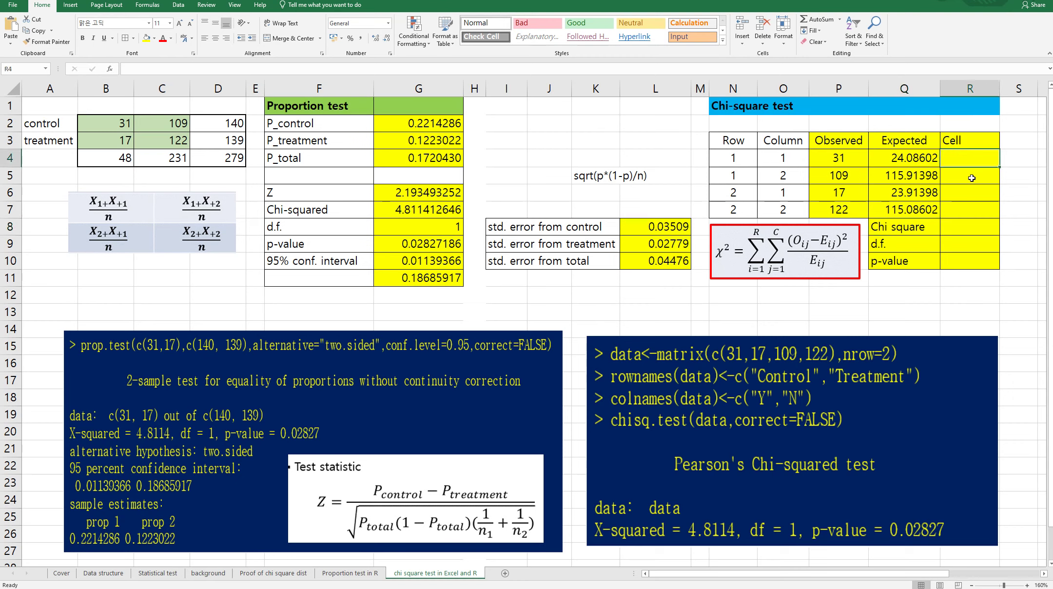
{"action": "type", "text": "=(P4-"}
{"action": "key", "text": "Left"}
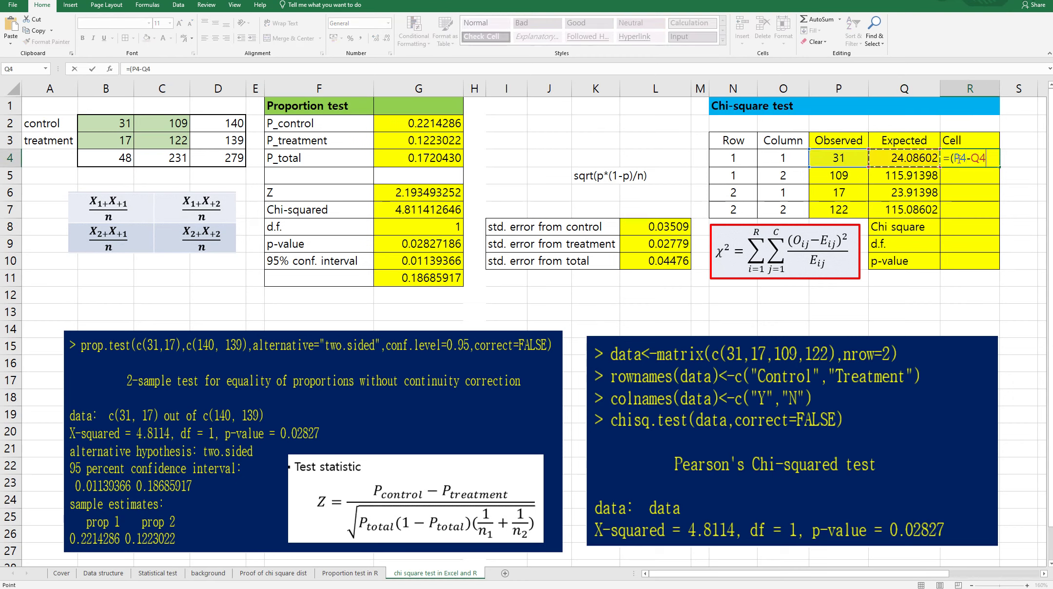
{"action": "type", "text": ")^2/Q4"}
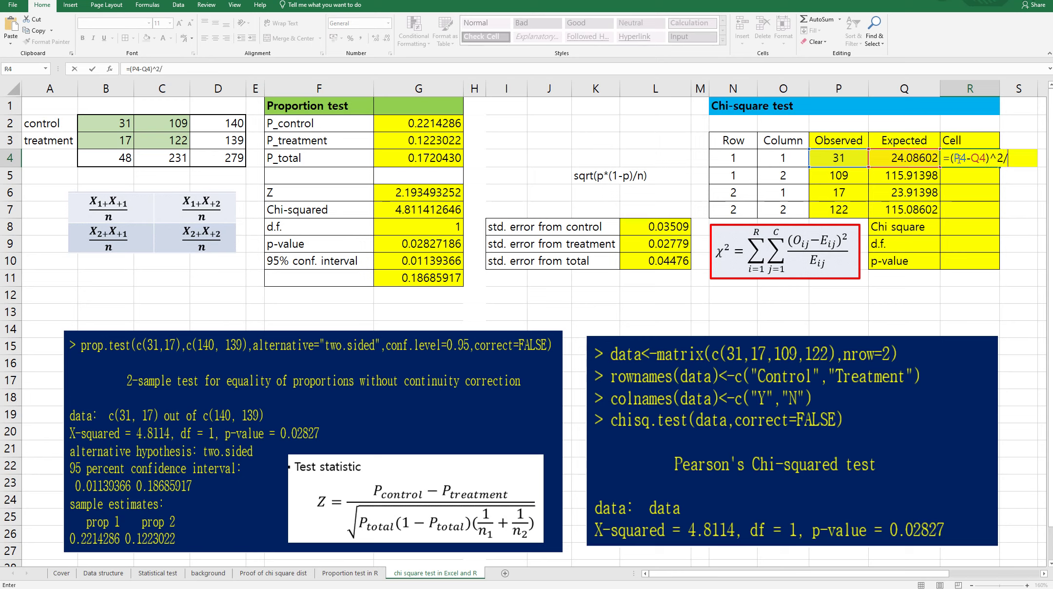
{"action": "key", "text": "ctrl+Return"}
{"action": "key", "text": "ctrl+c"}
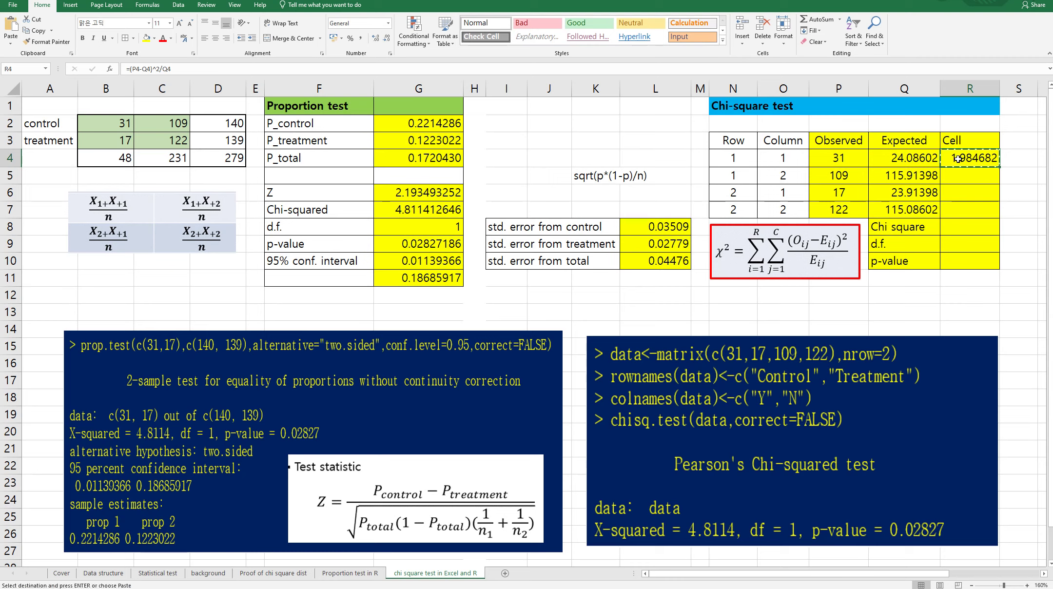
{"action": "key", "text": "shift+Down"}
{"action": "key", "text": "shift+Down"}
{"action": "key", "text": "shift+Down"}
{"action": "key", "text": "ctrl+v"}
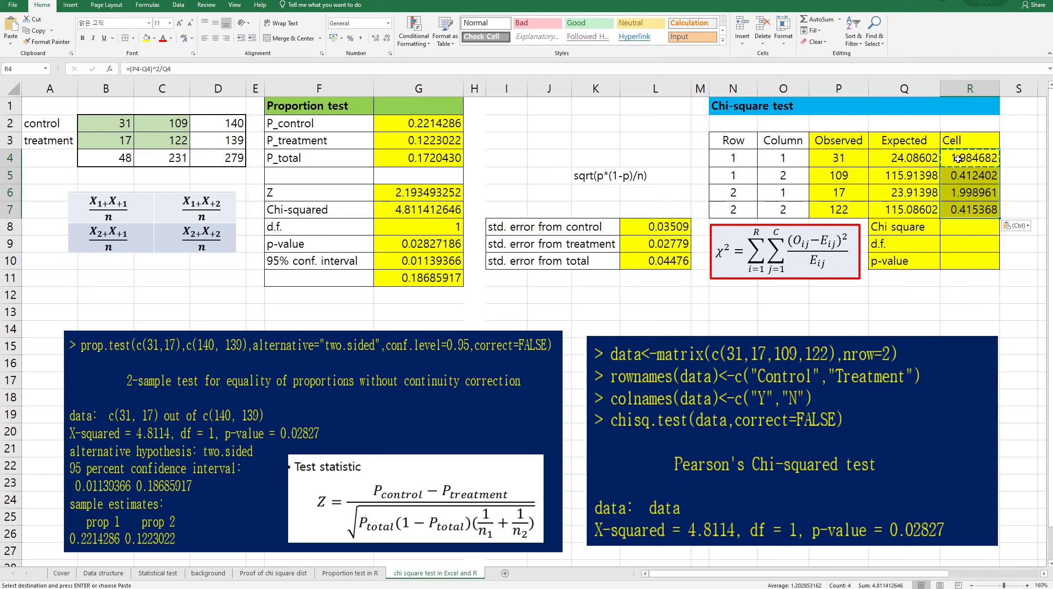
{"action": "key", "text": "Escape"}
{"action": "left_click", "coordinate": [978, 228]}
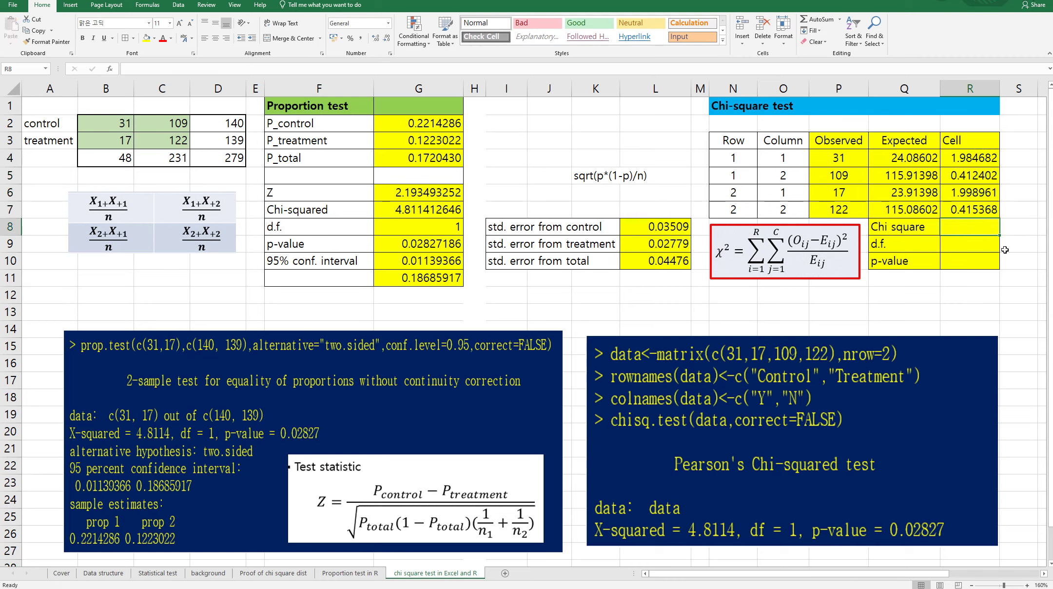
Sum R4:R7 into the Chi square total 4.811413 and enter d.f. as =(2-1)*(2-1)
{"action": "type", "text": "=sum("}
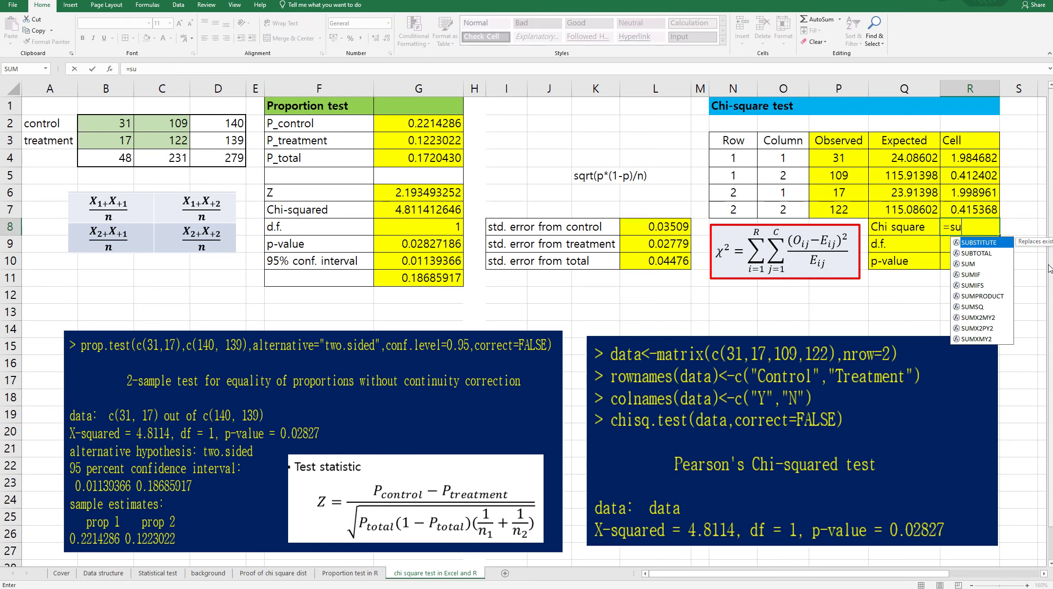
{"action": "key", "text": "Up"}
{"action": "key", "text": "shift+Up"}
{"action": "key", "text": "shift+Up"}
{"action": "key", "text": "shift+Up"}
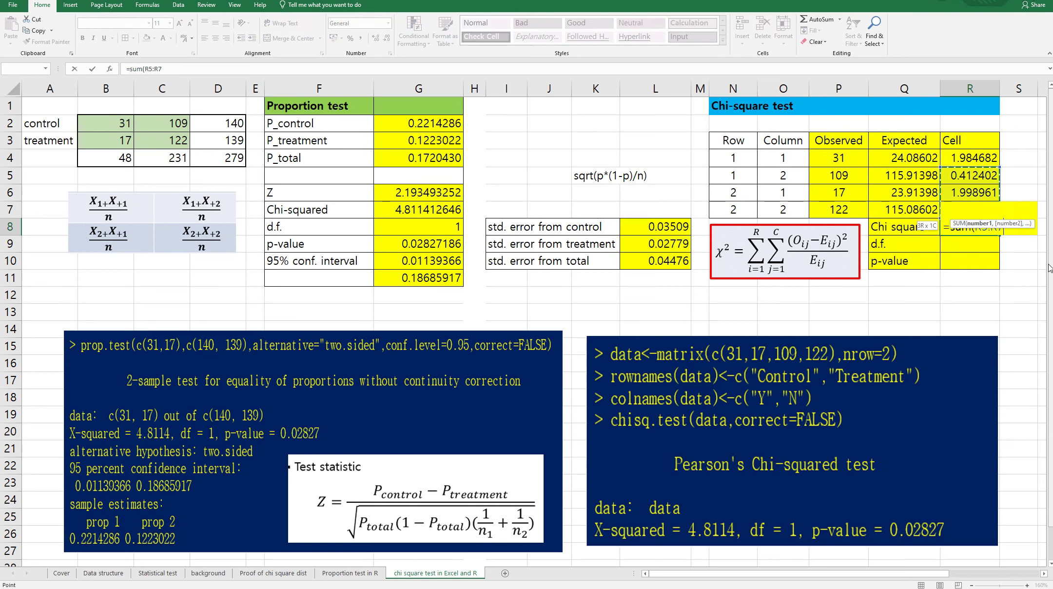
{"action": "key", "text": "Return"}
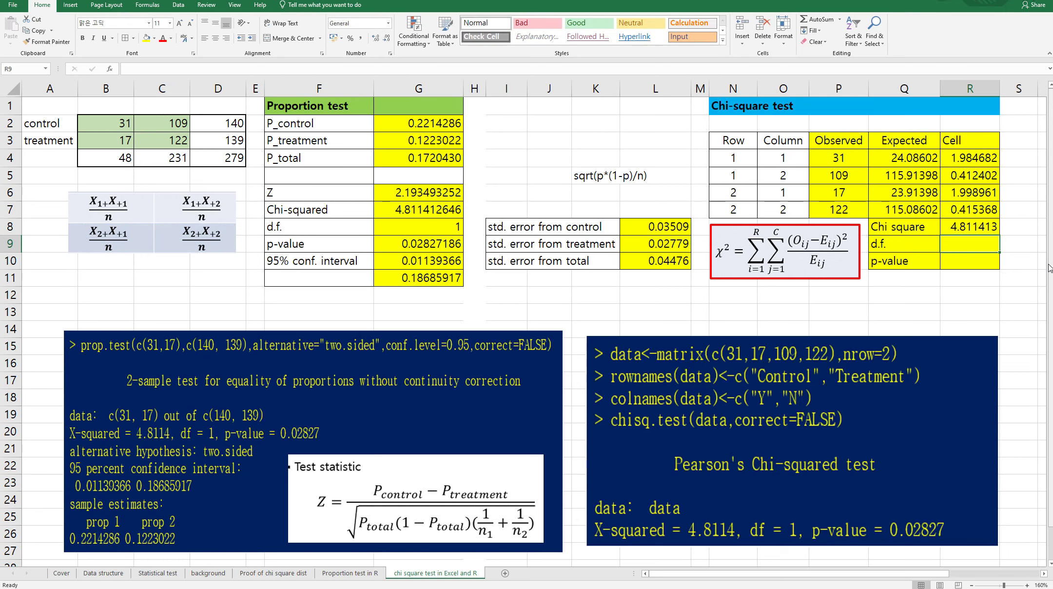
{"action": "type", "text": "="}
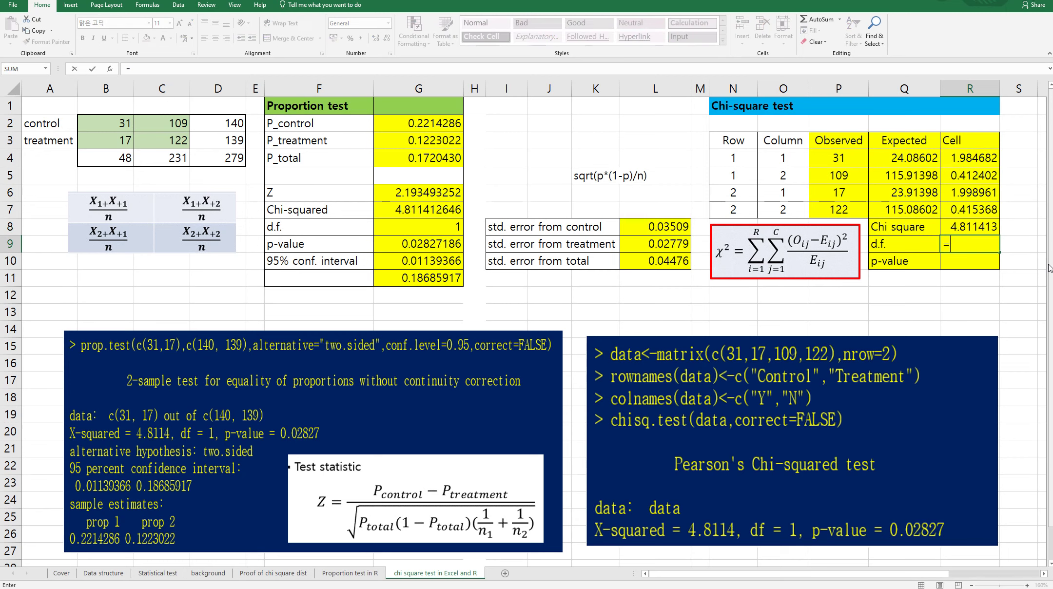
{"action": "type", "text": "(2-1)*(2-1"}
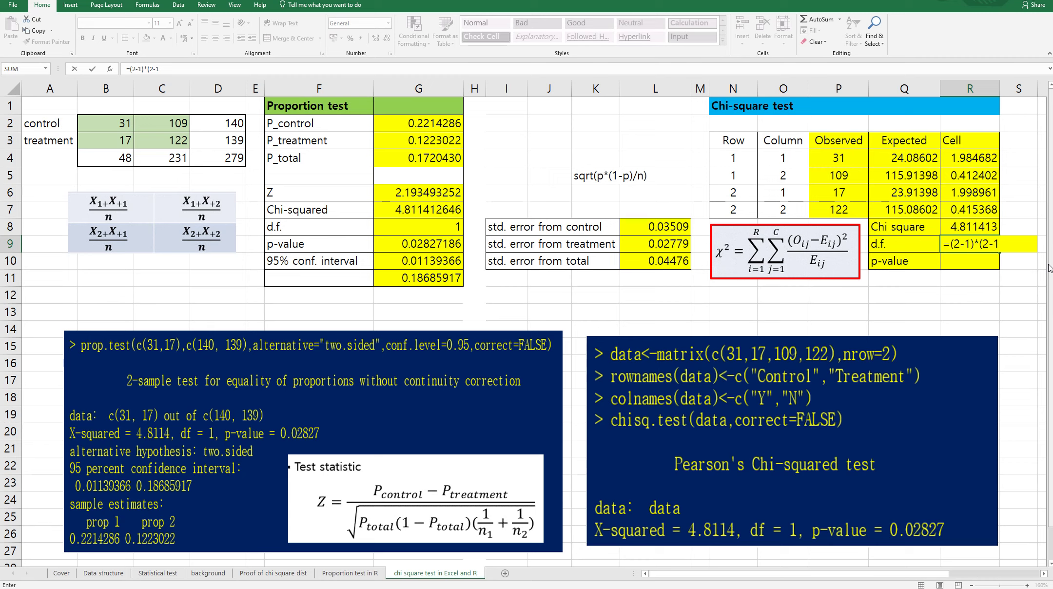
{"action": "type", "text": ")"}
{"action": "key", "text": "Return"}
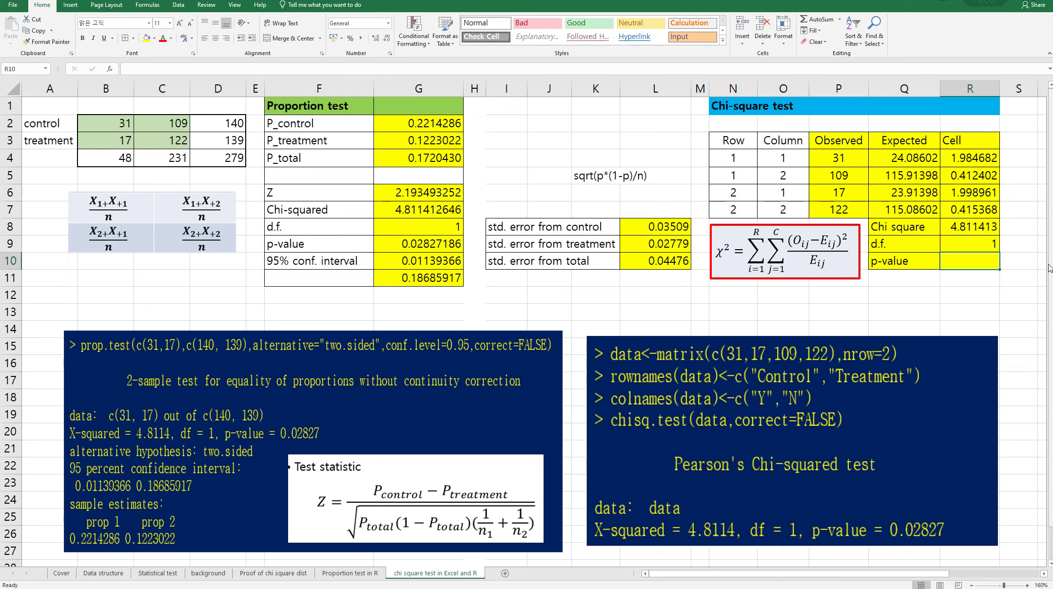
{"action": "type", "text": "=1-"}
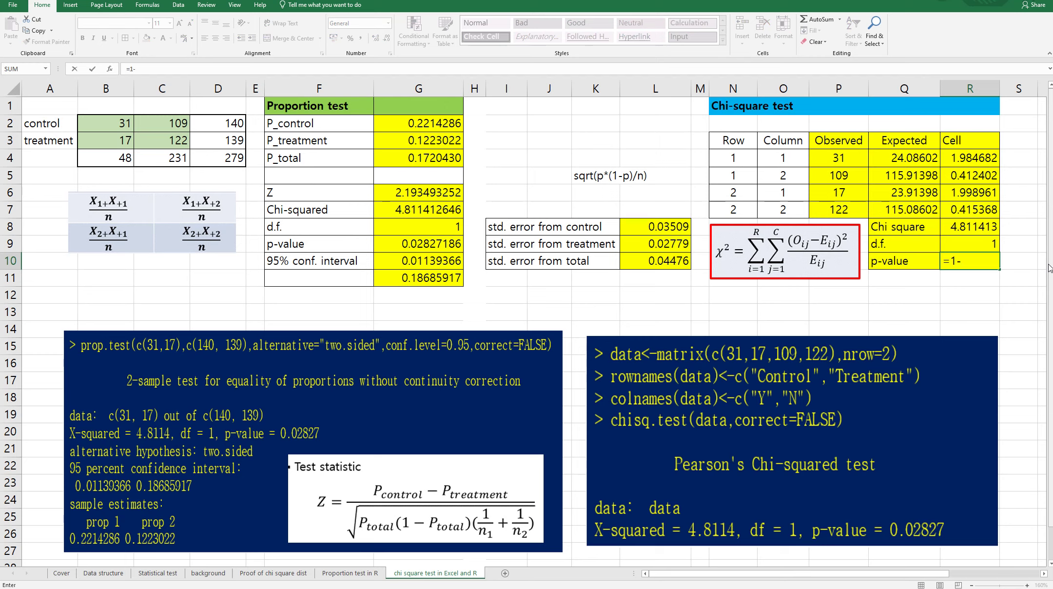
{"action": "type", "text": "chisq"}
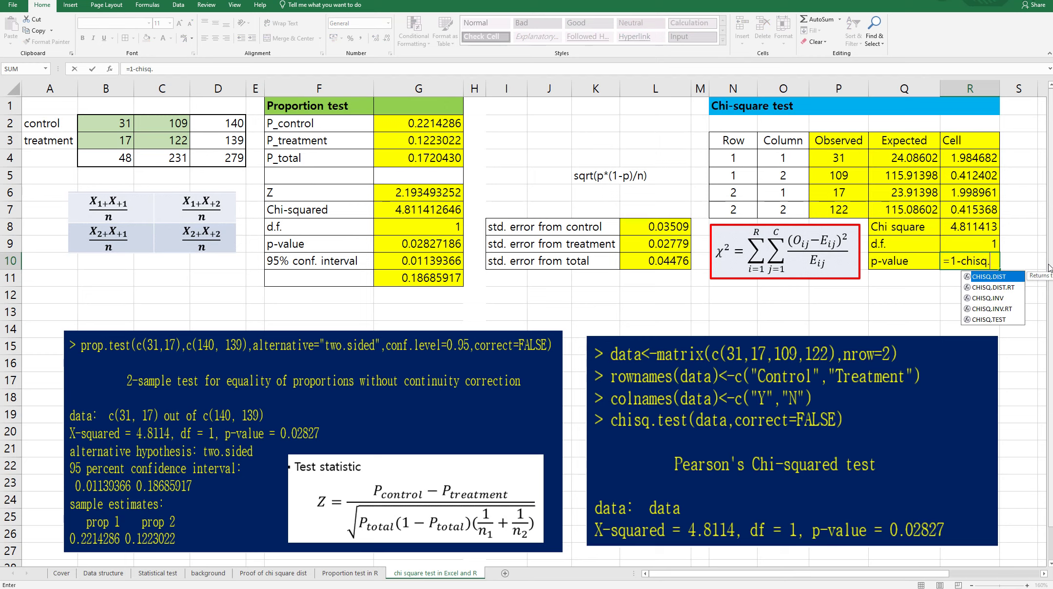
{"action": "type", "text": ".dist("}
Complete the p-value formula =1-CHISQ.DIST(R8,R9,TRUE), giving 0.028272
{"action": "key", "text": "Up"}
{"action": "key", "text": "Up"}
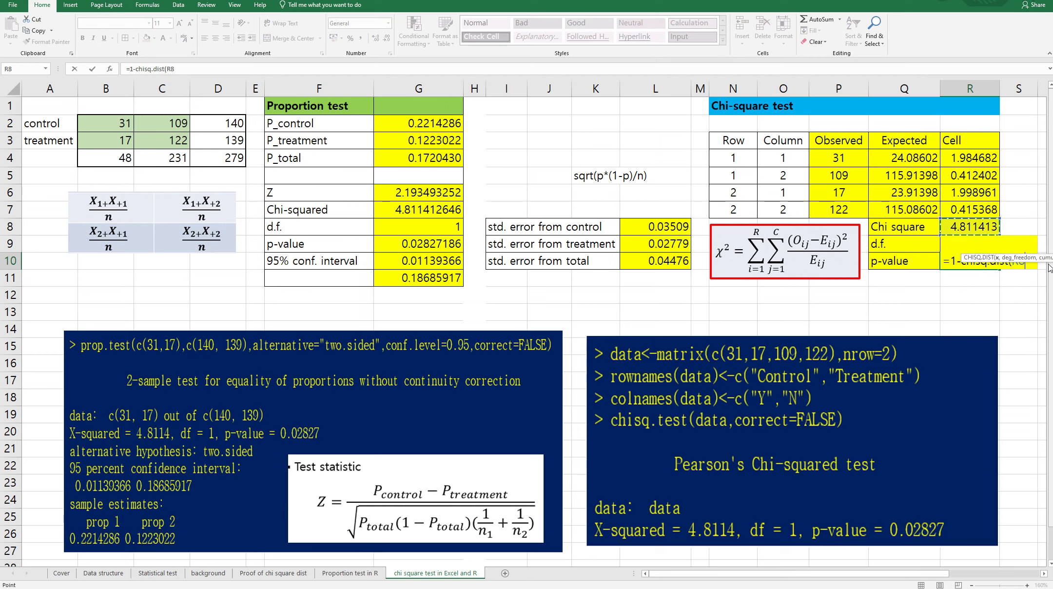
{"action": "type", "text": ","}
{"action": "key", "text": "Up"}
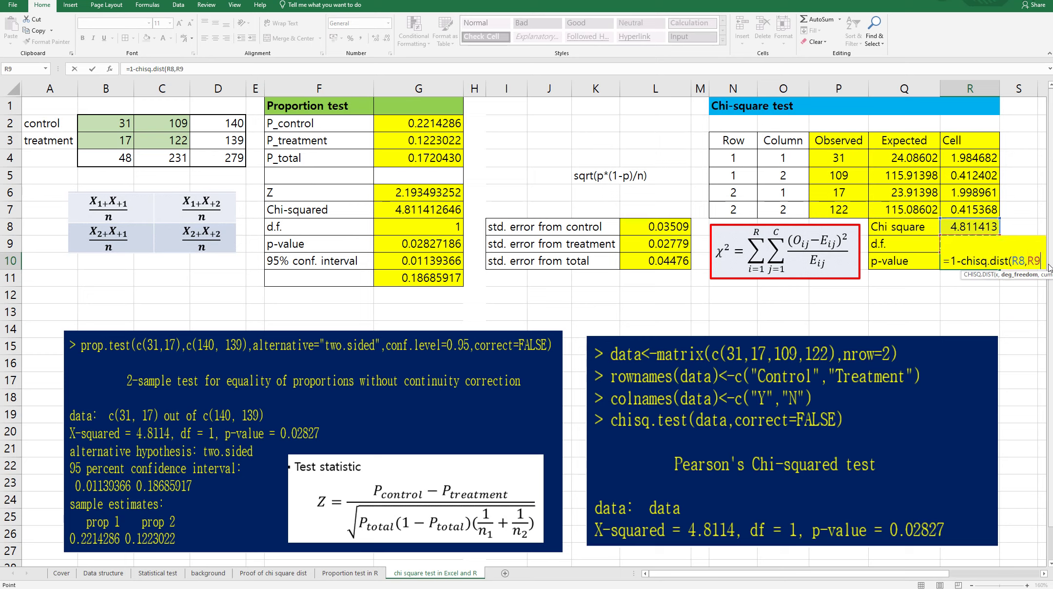
{"action": "type", "text": ",tru"}
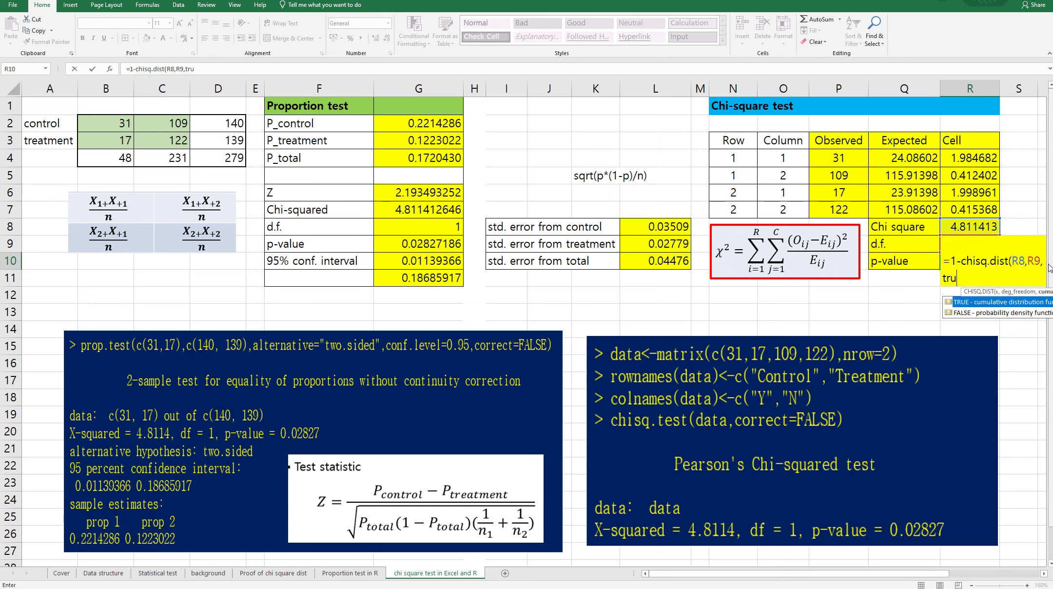
{"action": "type", "text": "e)"}
{"action": "key", "text": "Return"}
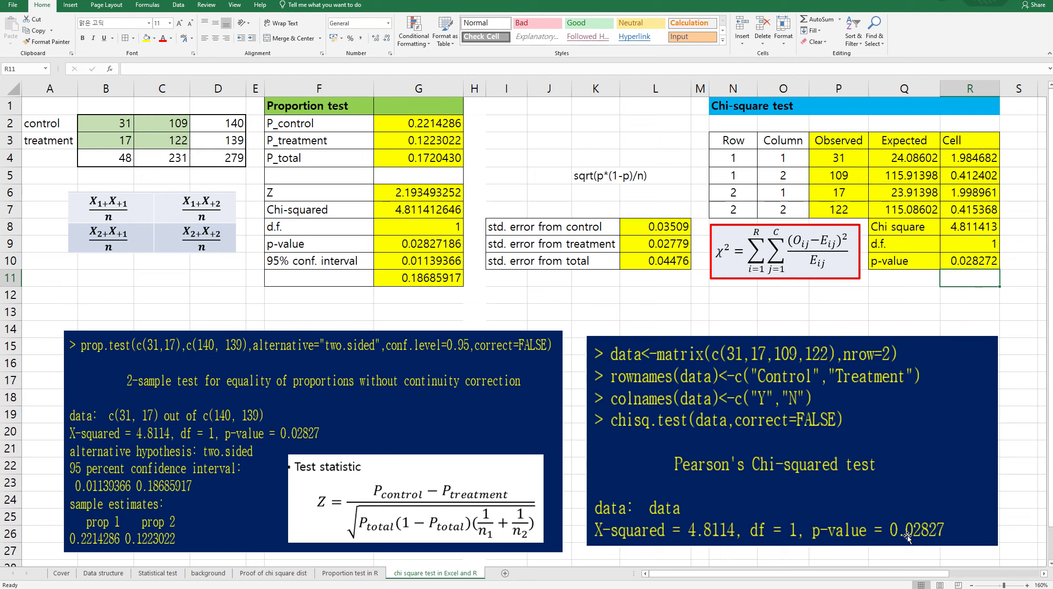
{"action": "left_click", "coordinate": [342, 579]}
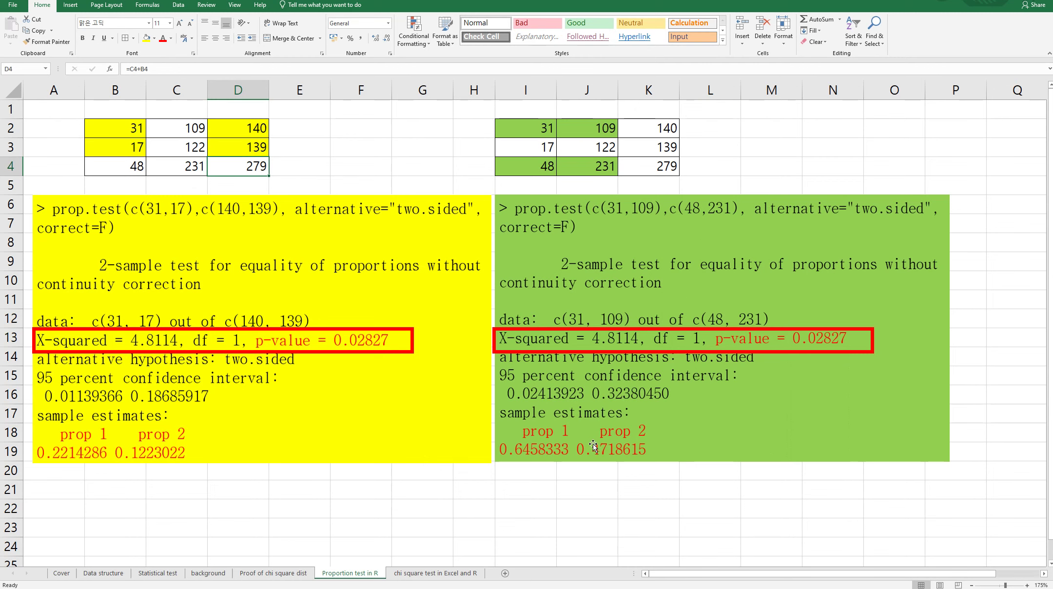
{"action": "left_click", "coordinate": [458, 574]}
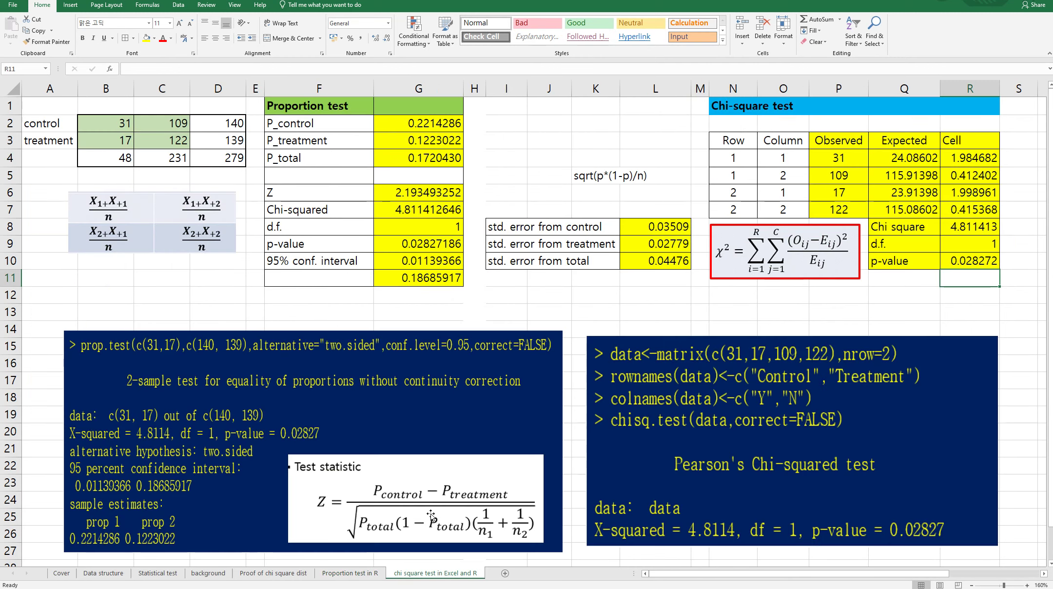